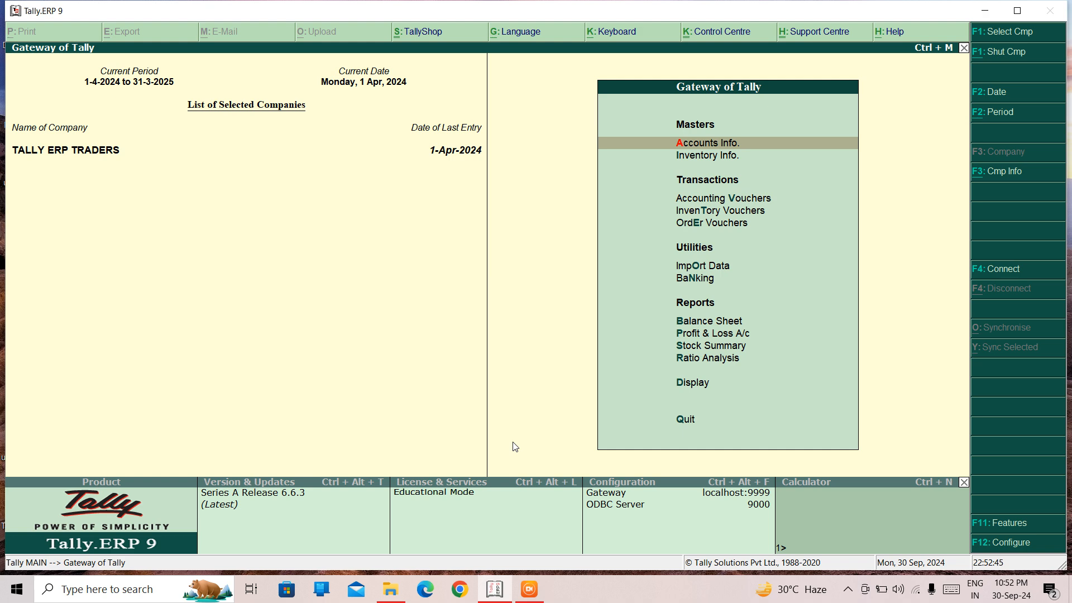
# Step: Open the Day Book of TALLY ERP TRADERS
pyautogui.press('Down')
pyautogui.press('Down')
pyautogui.press('Down')
pyautogui.press('Down')
pyautogui.press('Down')
pyautogui.press('Down')
pyautogui.press('Down')
pyautogui.press('Down')
pyautogui.press('Down')
pyautogui.press('Down')
pyautogui.press('Down')
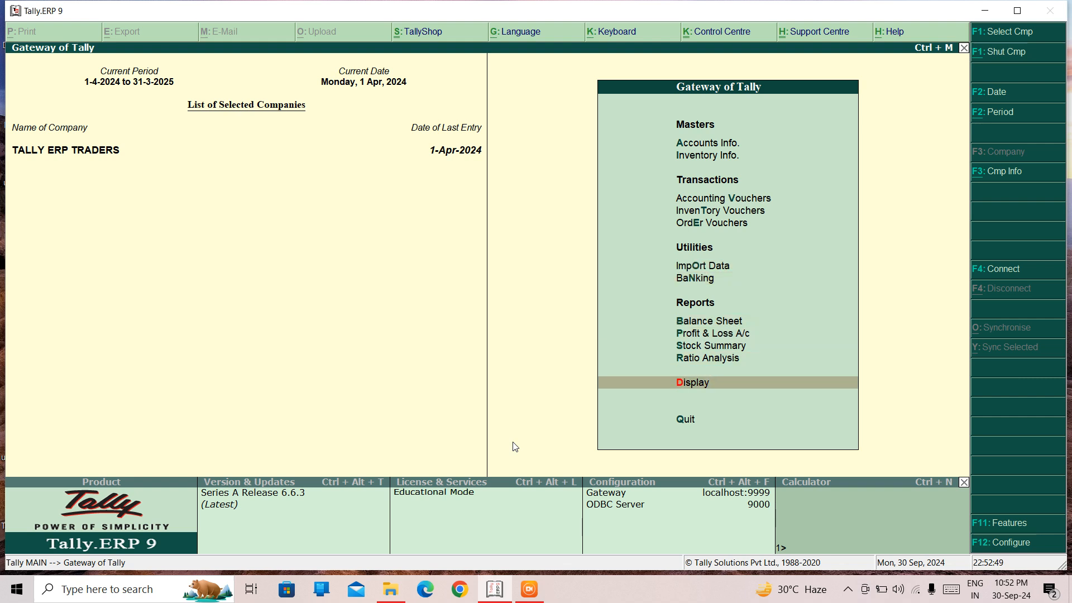
pyautogui.press('Return')
pyautogui.press('Down')
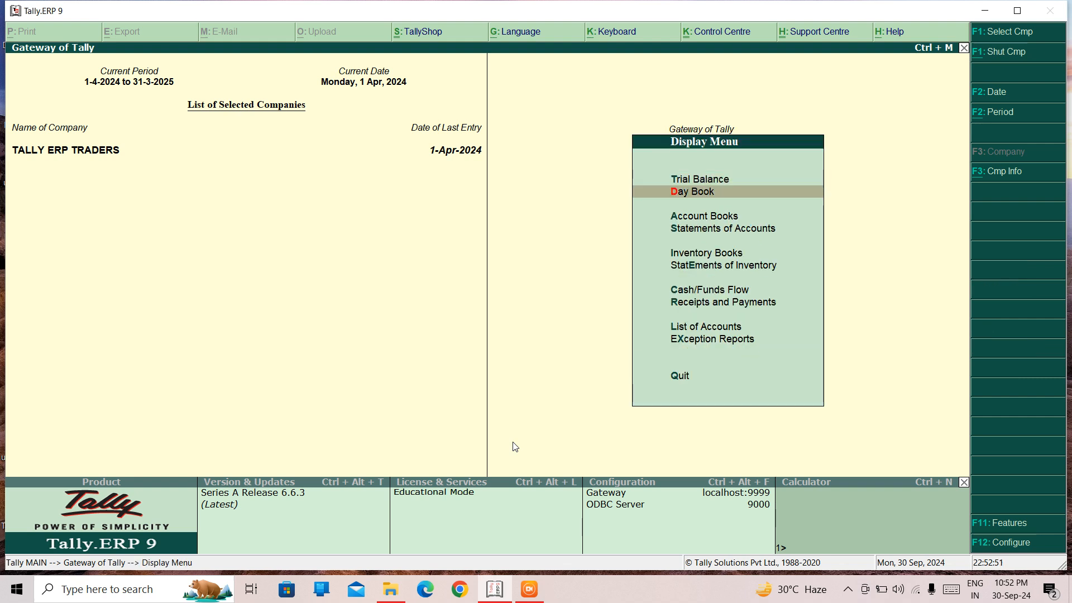
pyautogui.press('Return')
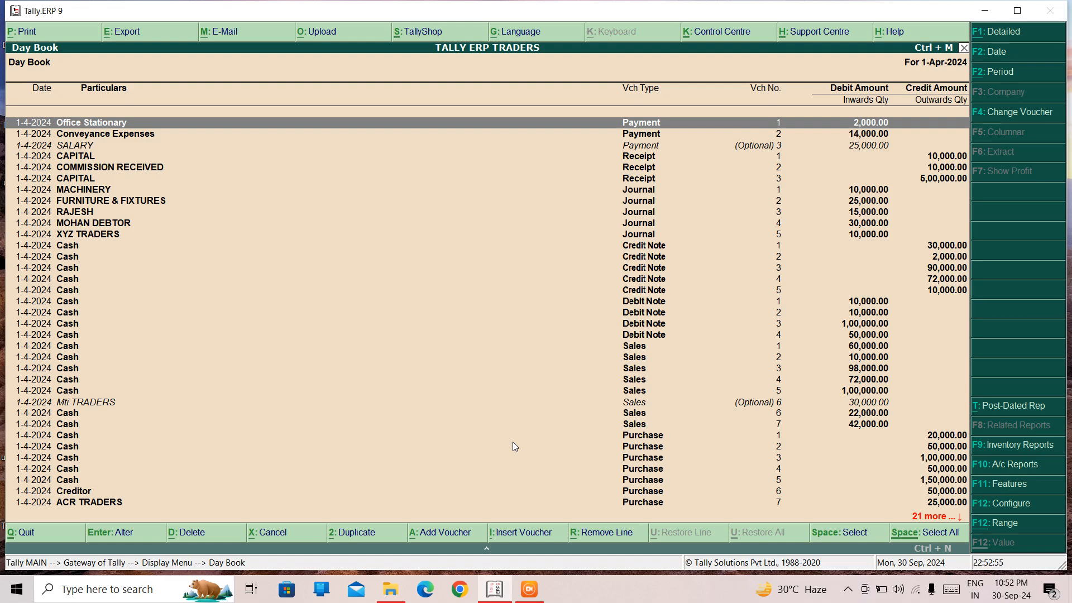
# Step: Change the Day Book date to 2-4-24 to view the entries for that day
pyautogui.press('F2')
pyautogui.write('2')
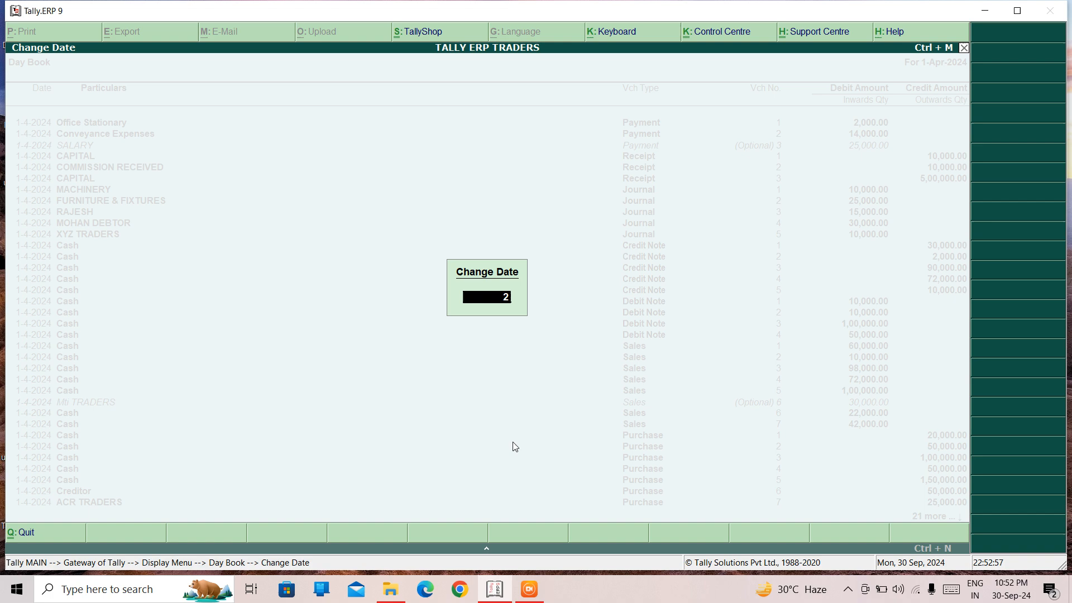
pyautogui.write('-4-24')
pyautogui.press('Return')
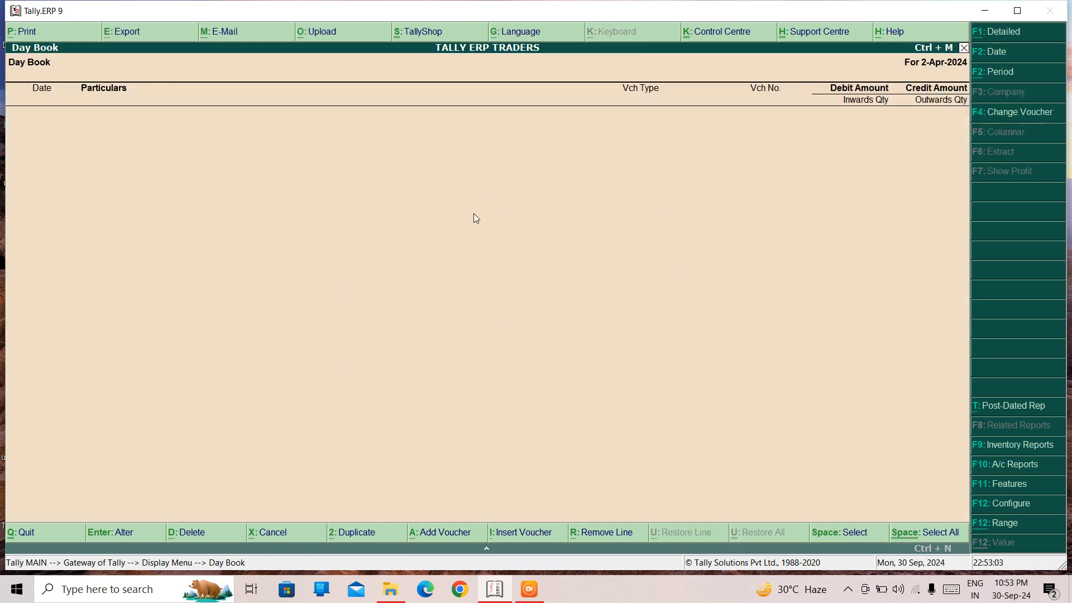
pyautogui.press('Escape')
pyautogui.press('Escape')
pyautogui.press('Up')
pyautogui.press('Up')
pyautogui.press('Up')
pyautogui.press('Up')
pyautogui.press('Up')
pyautogui.press('Up')
pyautogui.press('Up')
pyautogui.press('Up')
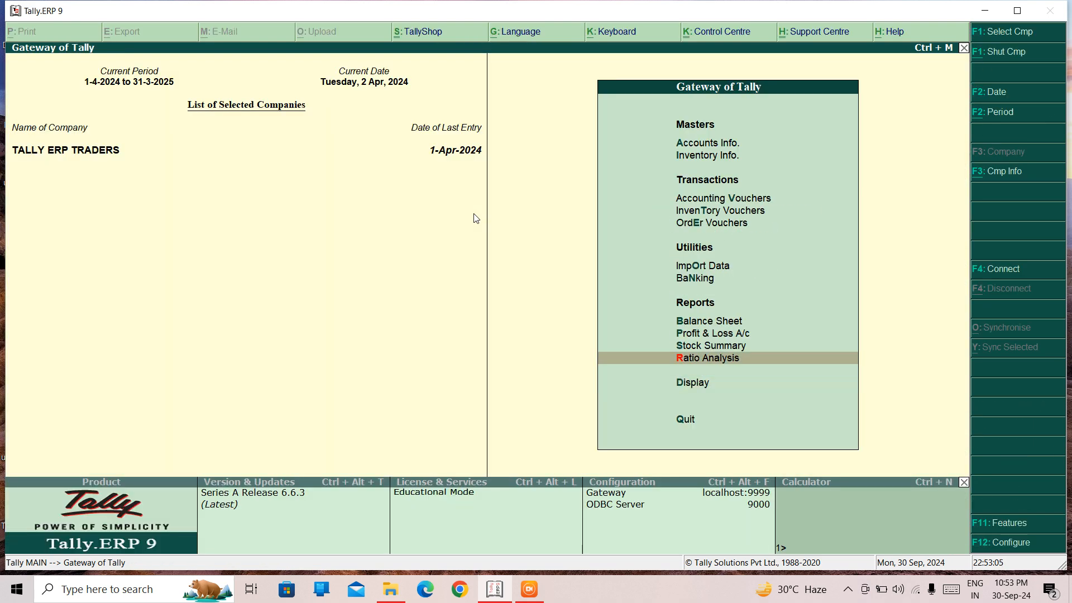
pyautogui.press('Up')
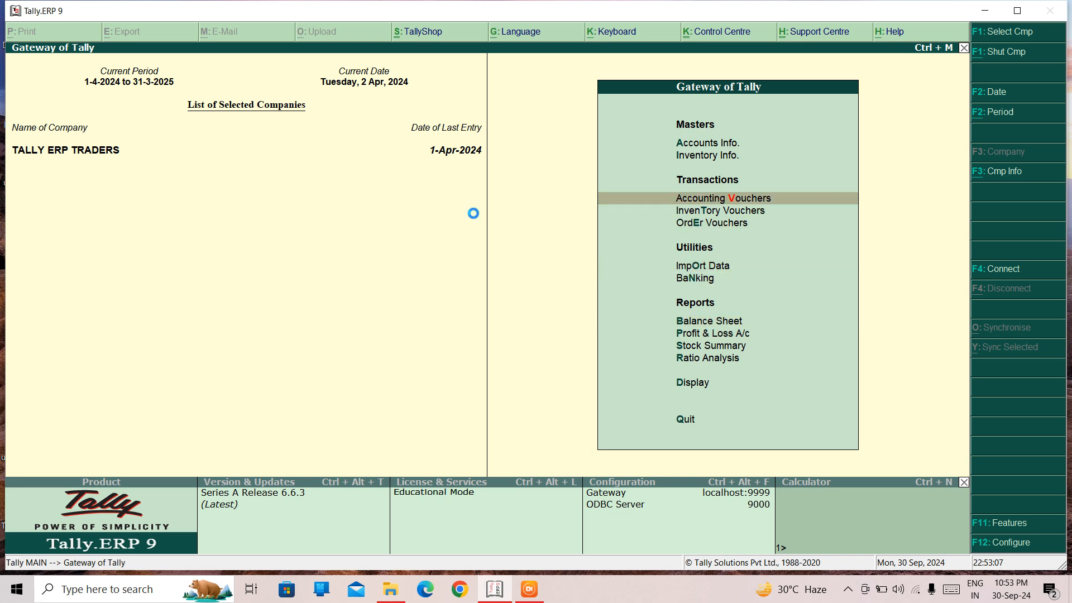
pyautogui.press('Return')
pyautogui.press('Return')
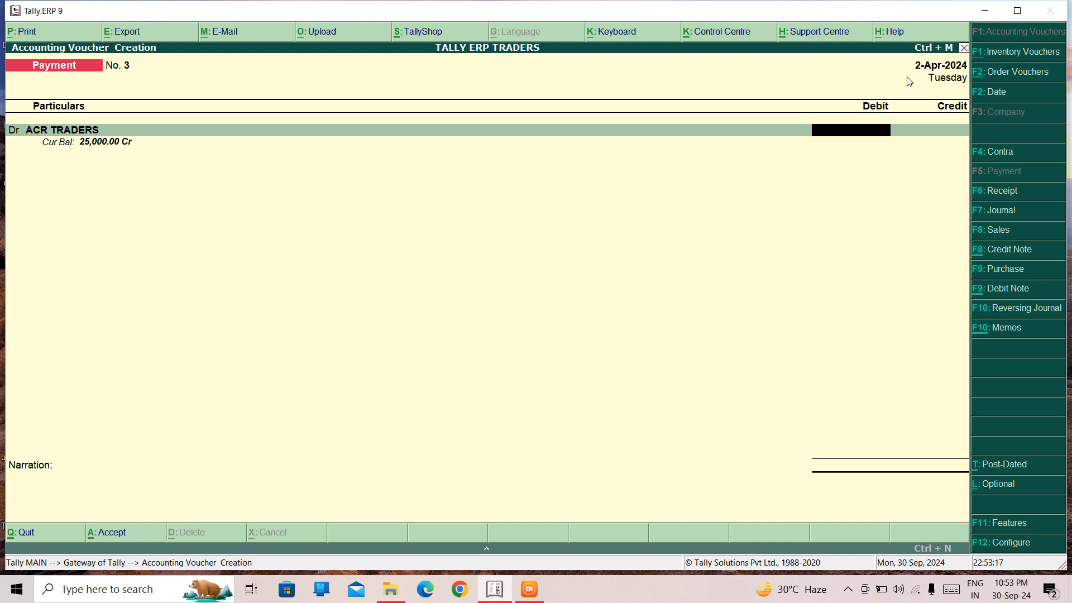
pyautogui.press('Escape')
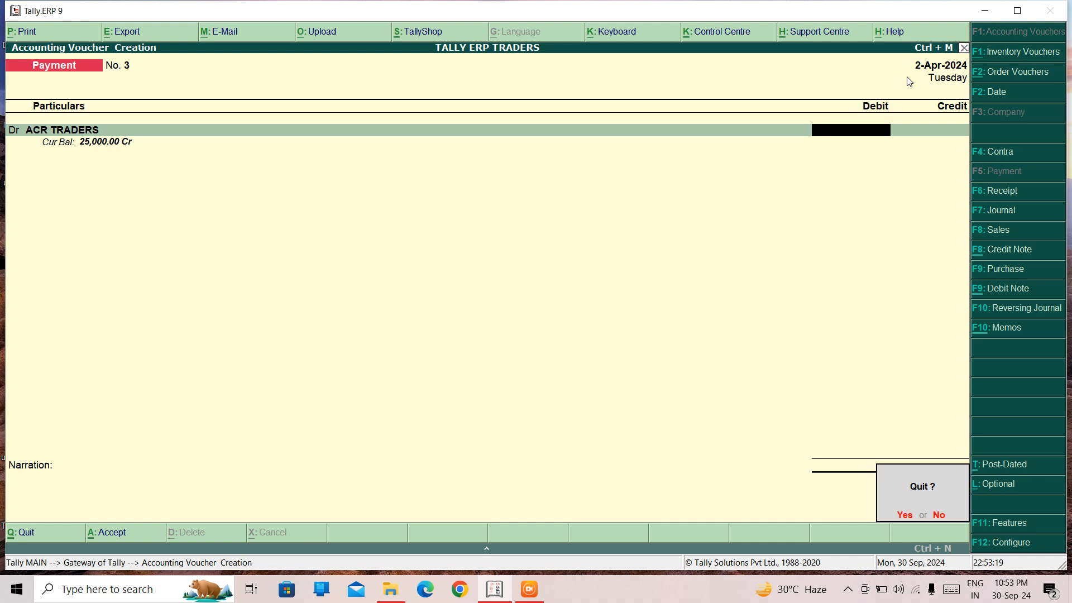
pyautogui.press('Return')
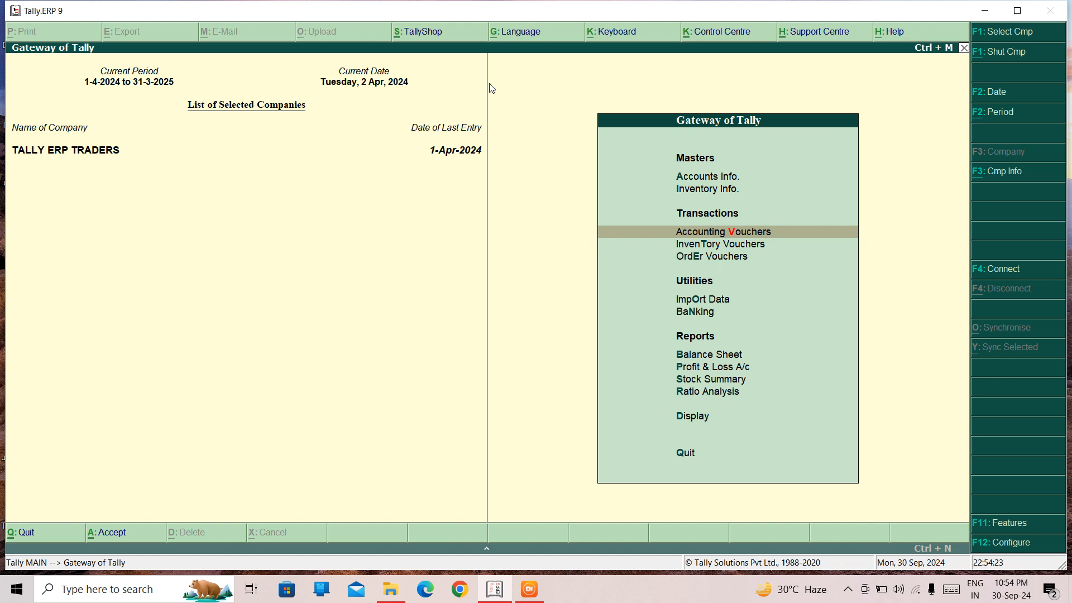
# Step: Create a new company named REVERSING TRADERS with country India, keeping the other default company settings
pyautogui.hotkey('alt', 'F3')
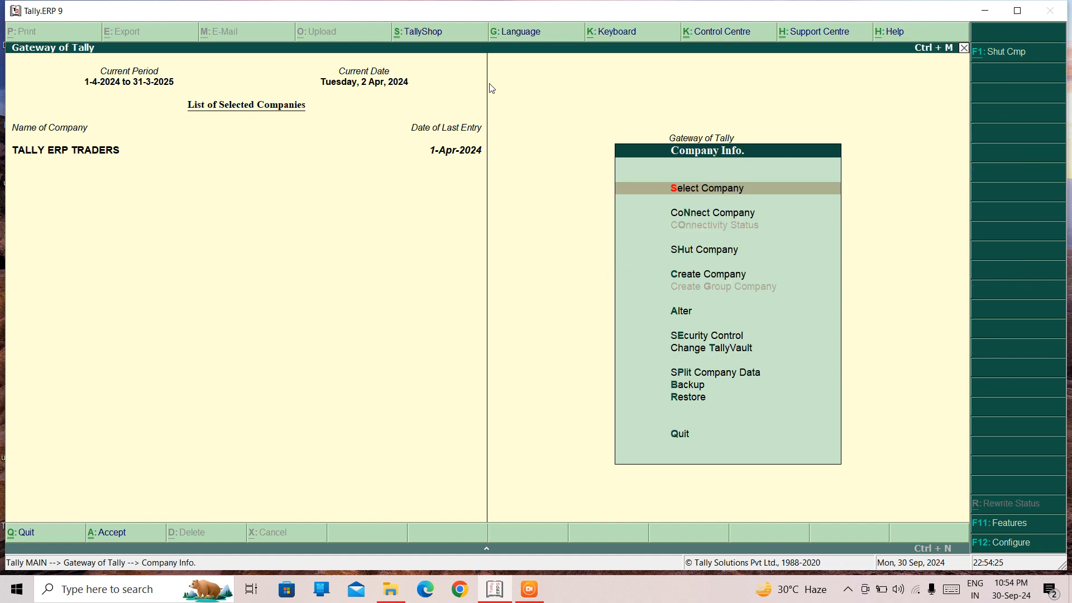
pyautogui.press('Down')
pyautogui.press('Down')
pyautogui.press('Down')
pyautogui.press('Return')
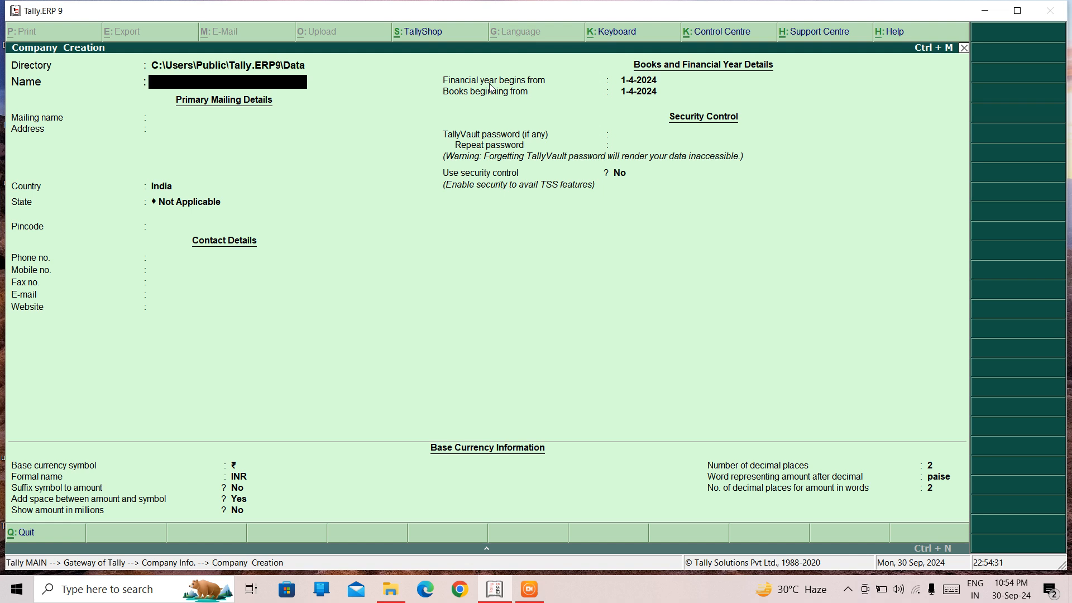
pyautogui.write('REVERSING TRADERS')
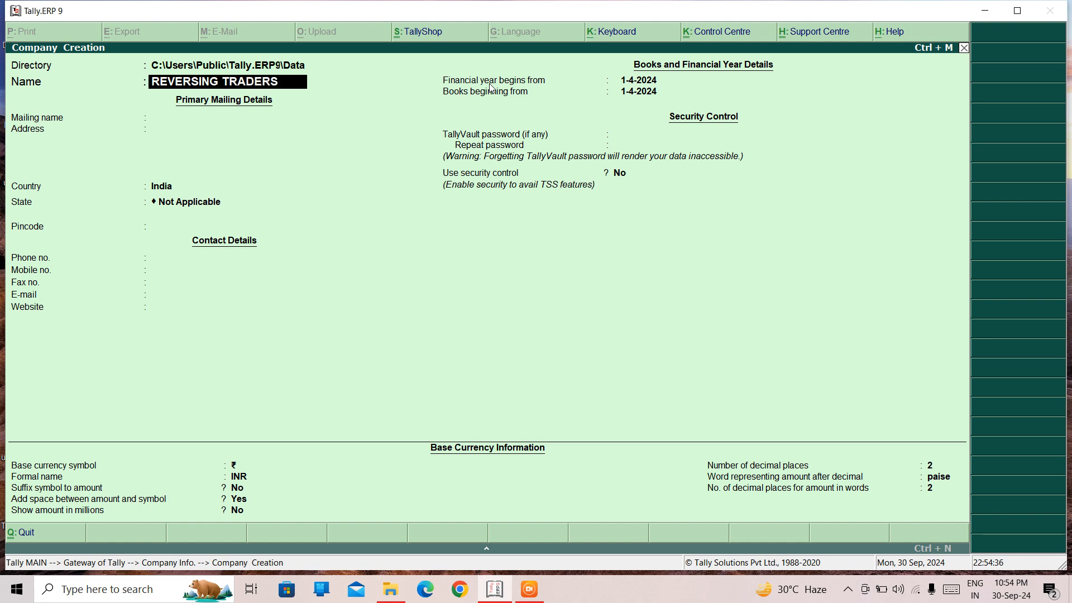
pyautogui.press('Return')
pyautogui.press('Return')
pyautogui.press('Return')
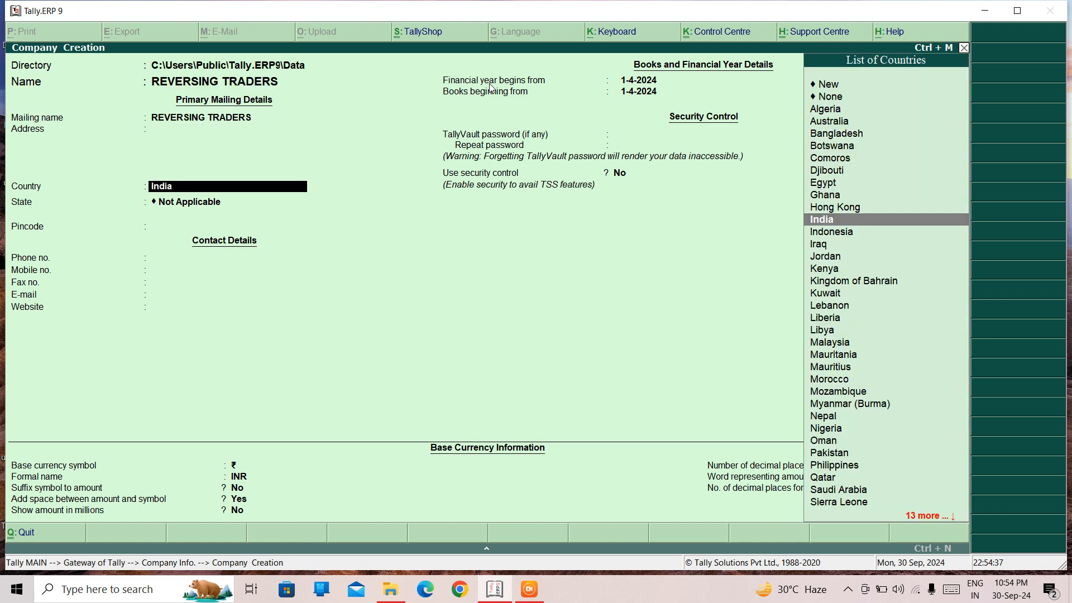
pyautogui.press('Return')
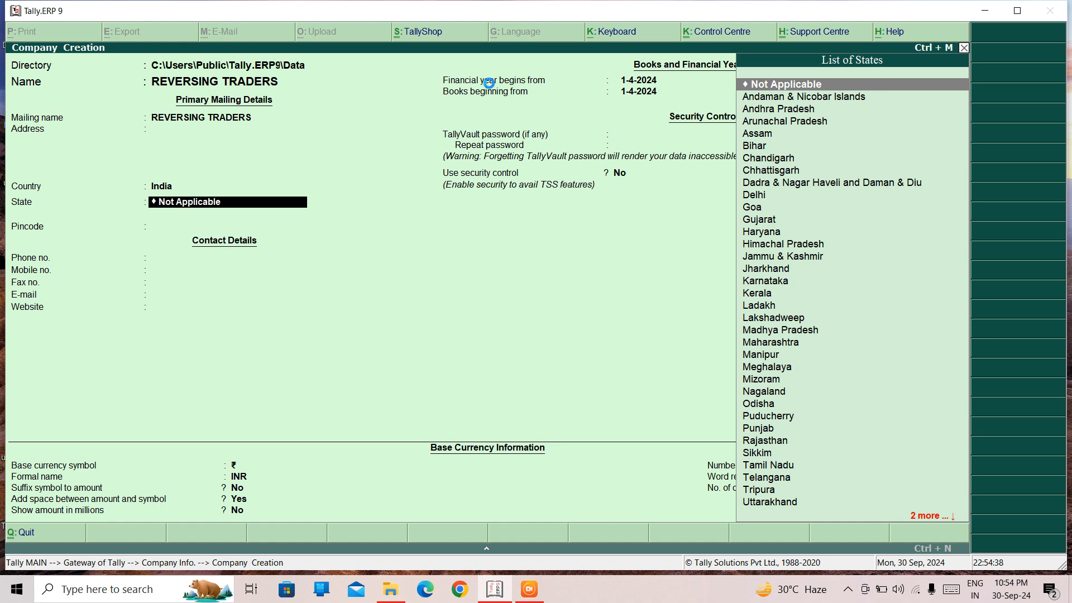
pyautogui.hotkey('ctrl', 'a')
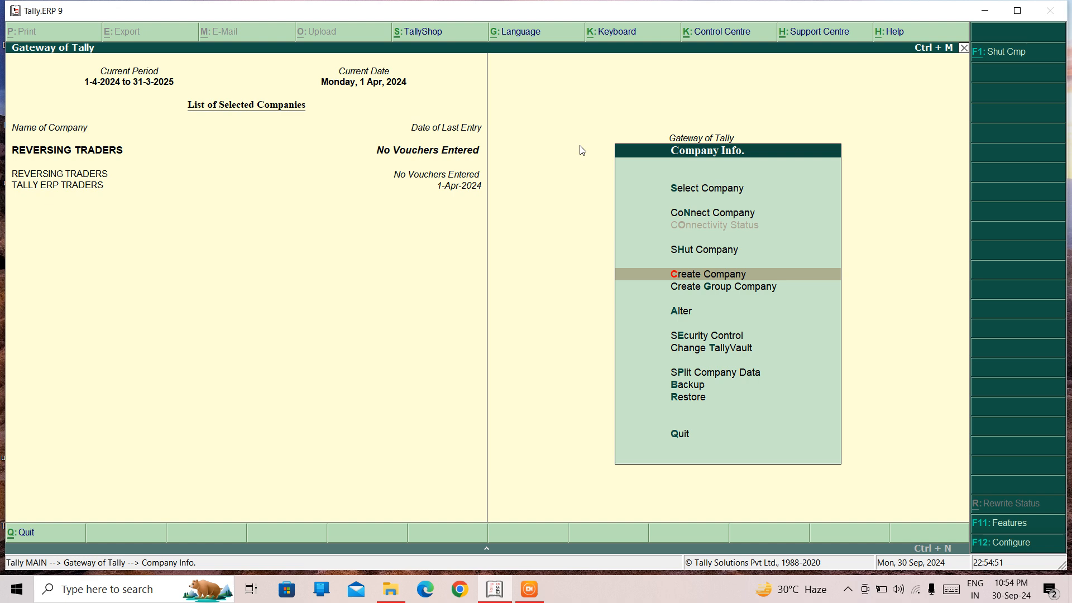
pyautogui.press('Escape')
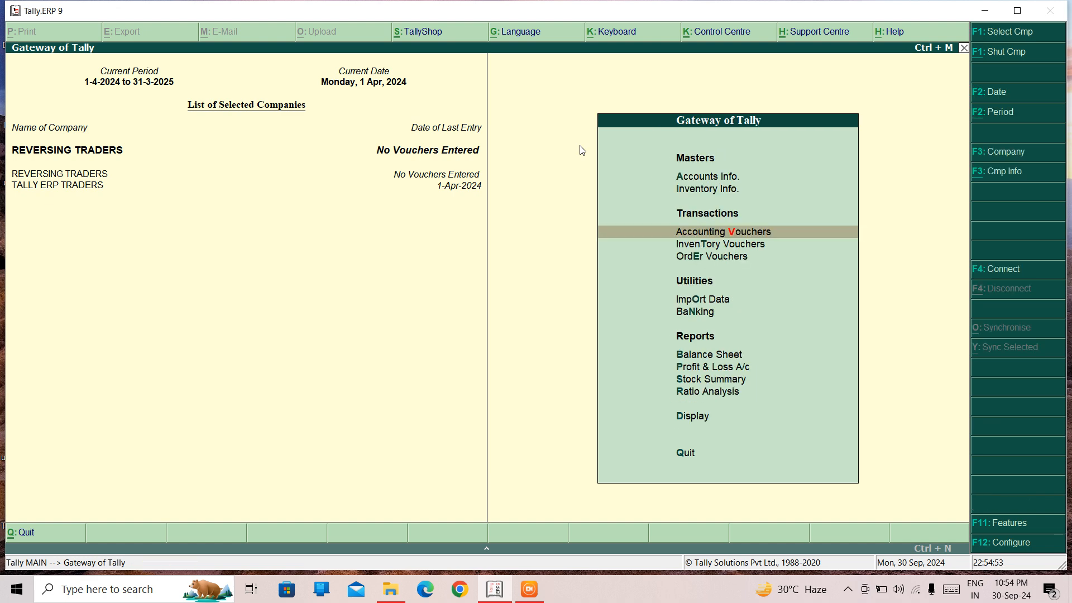
# Step: Set the current date of REVERSING TRADERS to 2-4-2024
pyautogui.press('F2')
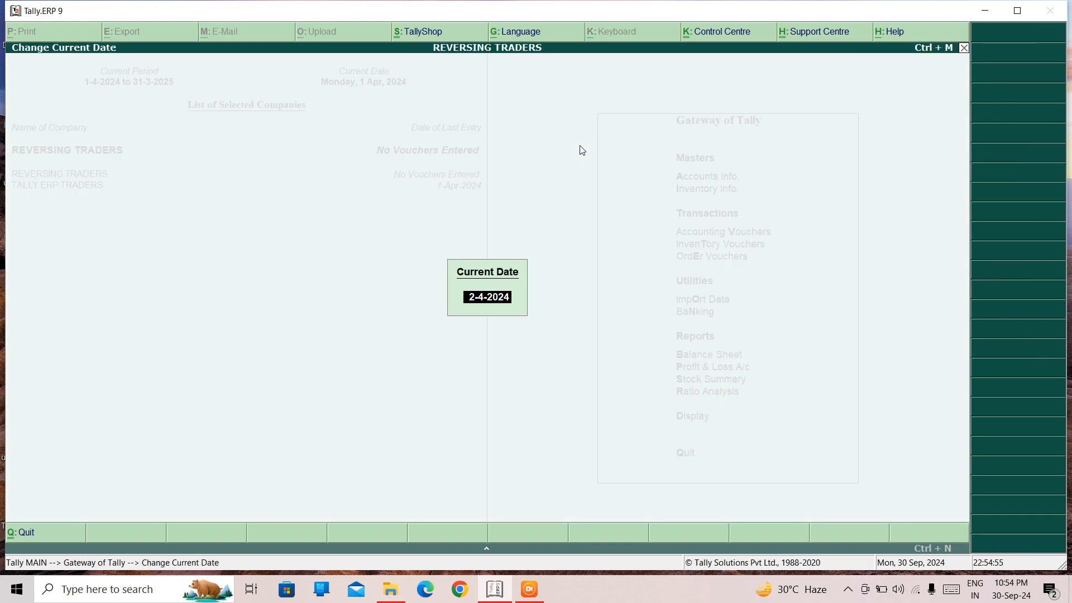
pyautogui.press('Return')
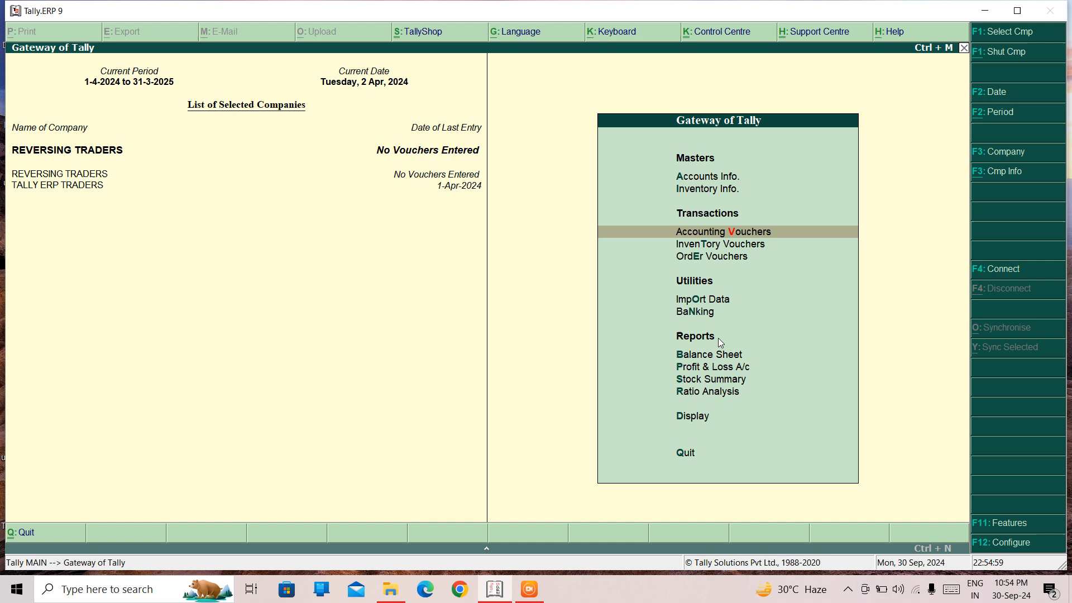
pyautogui.press('Return')
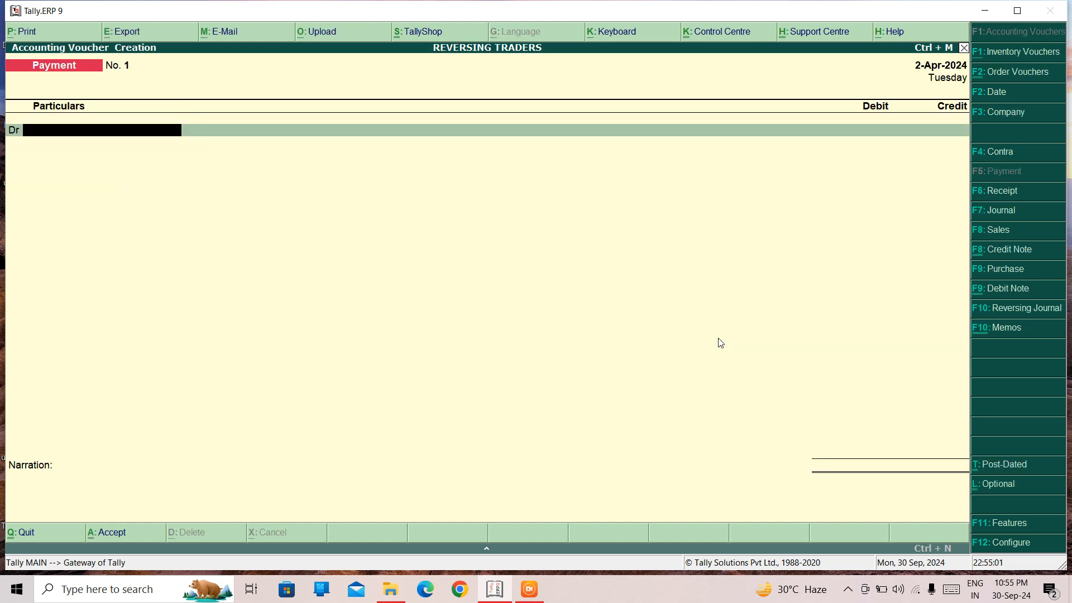
pyautogui.press('Escape')
pyautogui.press('Return')
# Step: Check the Profit & Loss account and the Balance Sheet of REVERSING TRADERS
pyautogui.press('Down')
pyautogui.press('Down')
pyautogui.press('Down')
pyautogui.press('Down')
pyautogui.press('Down')
pyautogui.press('Down')
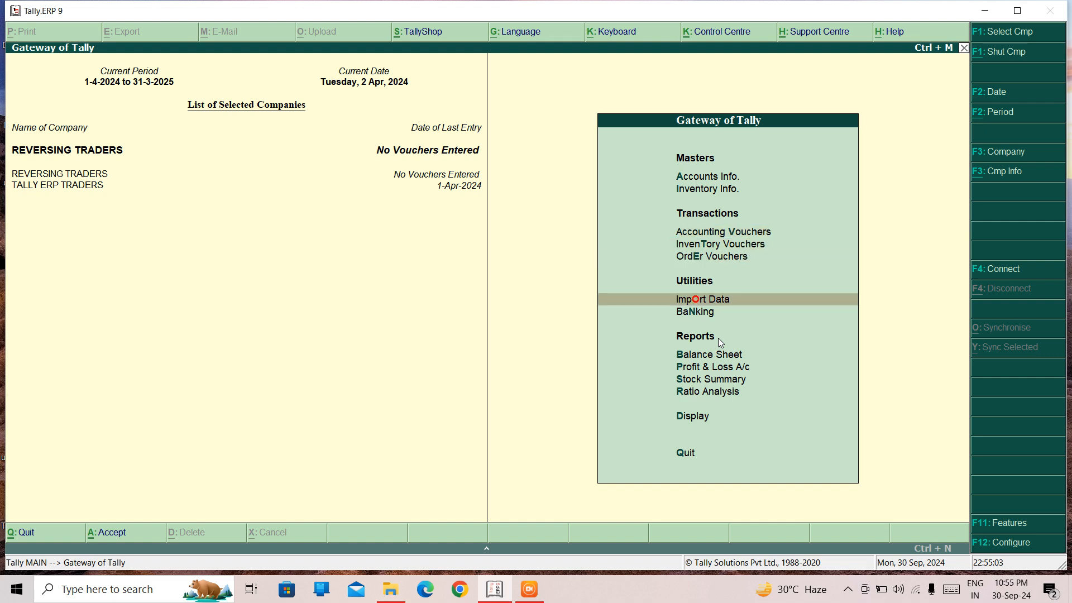
pyautogui.press('Return')
pyautogui.press('Escape')
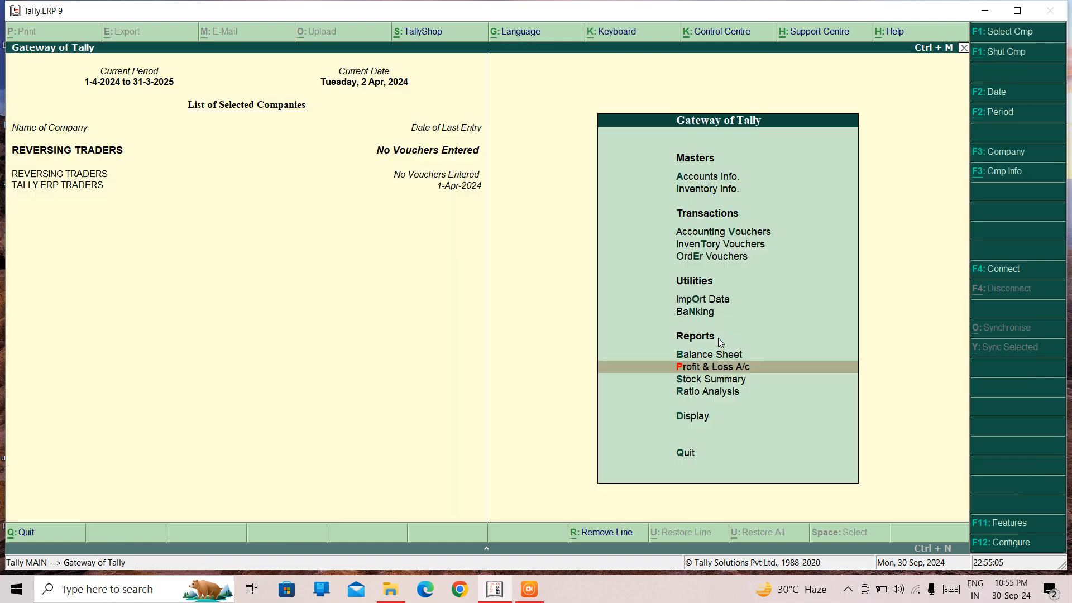
pyautogui.press('Up')
pyautogui.press('Return')
pyautogui.press('Escape')
# Step: Start a receipt voucher and create a ledger named CAPITAL under Capital Account for its credit entry
pyautogui.press('Up')
pyautogui.press('Up')
pyautogui.press('Up')
pyautogui.press('Up')
pyautogui.press('Up')
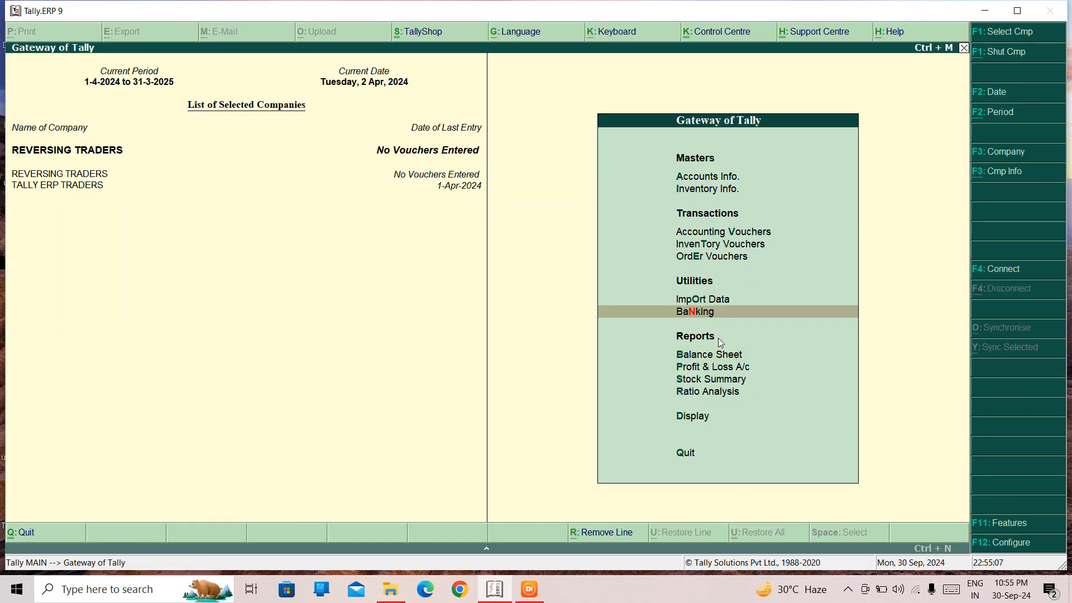
pyautogui.press('Return')
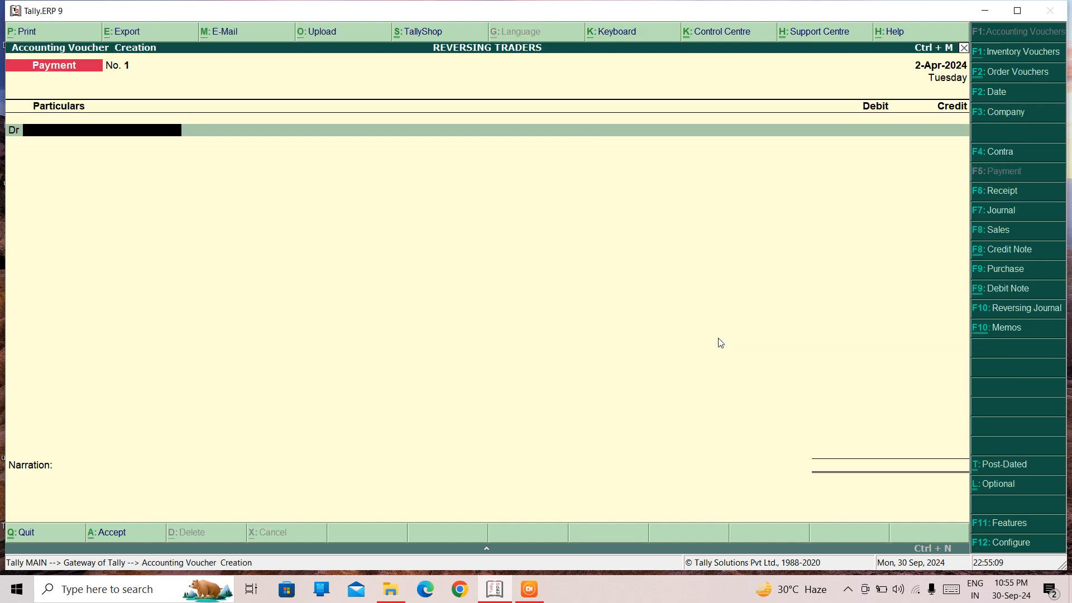
pyautogui.press('F6')
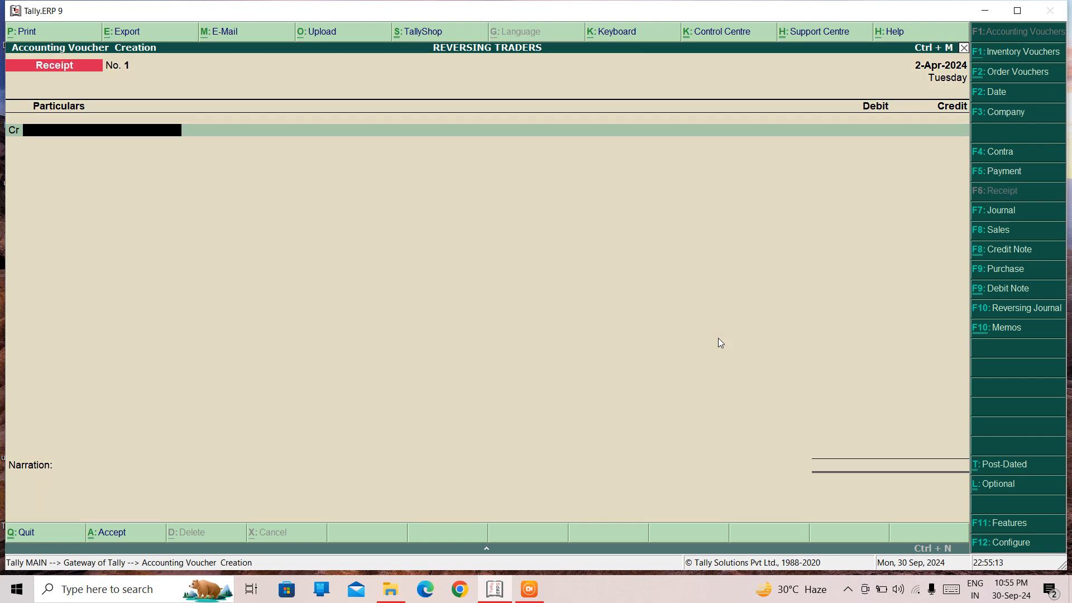
pyautogui.hotkey('alt', 'c')
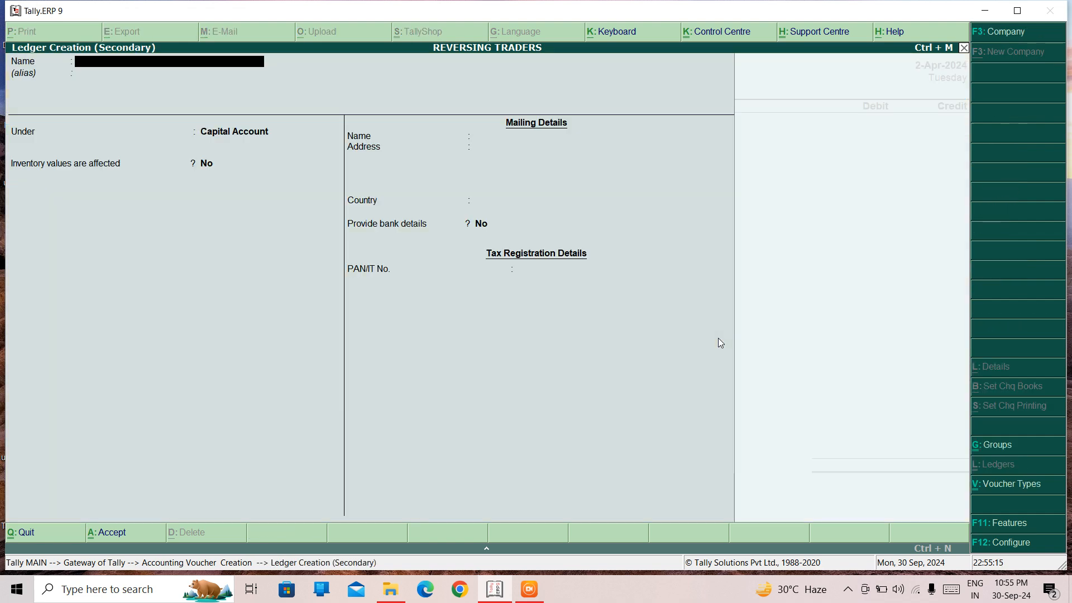
pyautogui.write('CAPITAL')
pyautogui.press('Return')
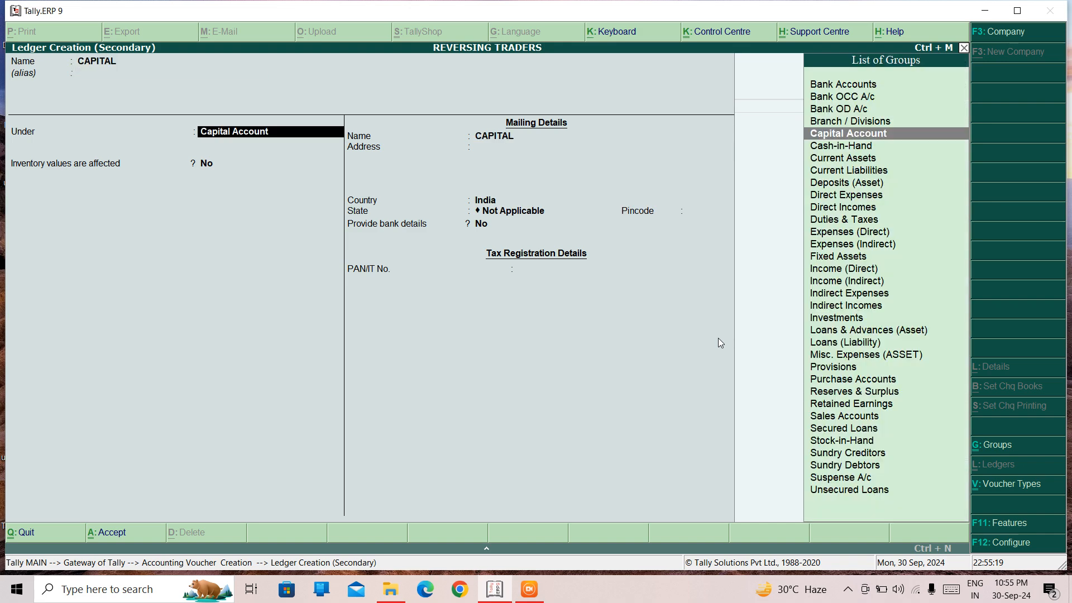
pyautogui.hotkey('ctrl', 'a')
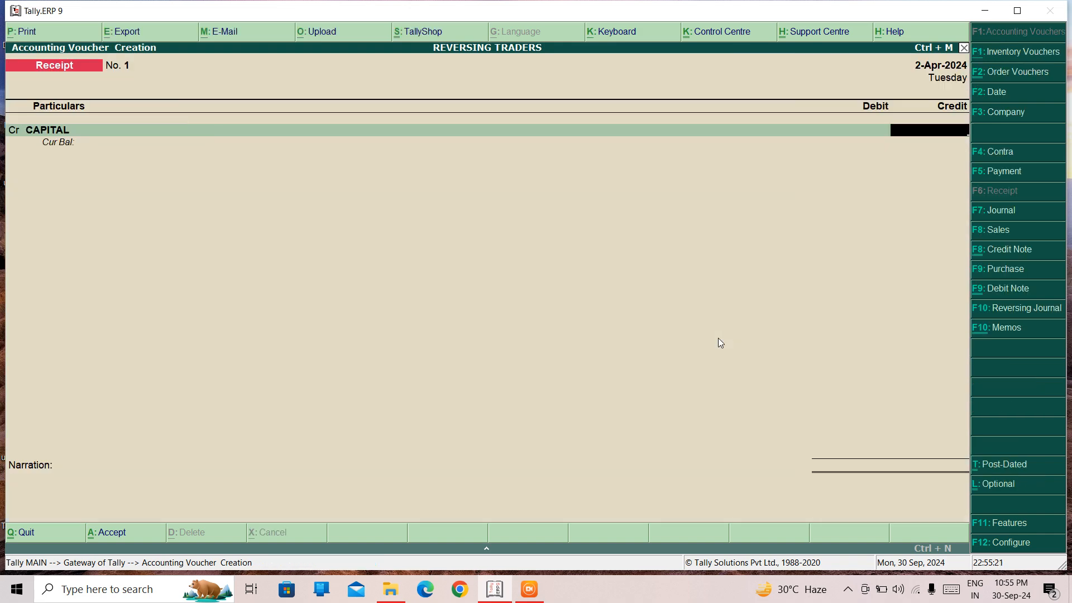
# Step: Credit CAPITAL with 2,00,000, debit Cash for the same amount, and save the receipt voucher
pyautogui.write('00000')
pyautogui.press('Return')
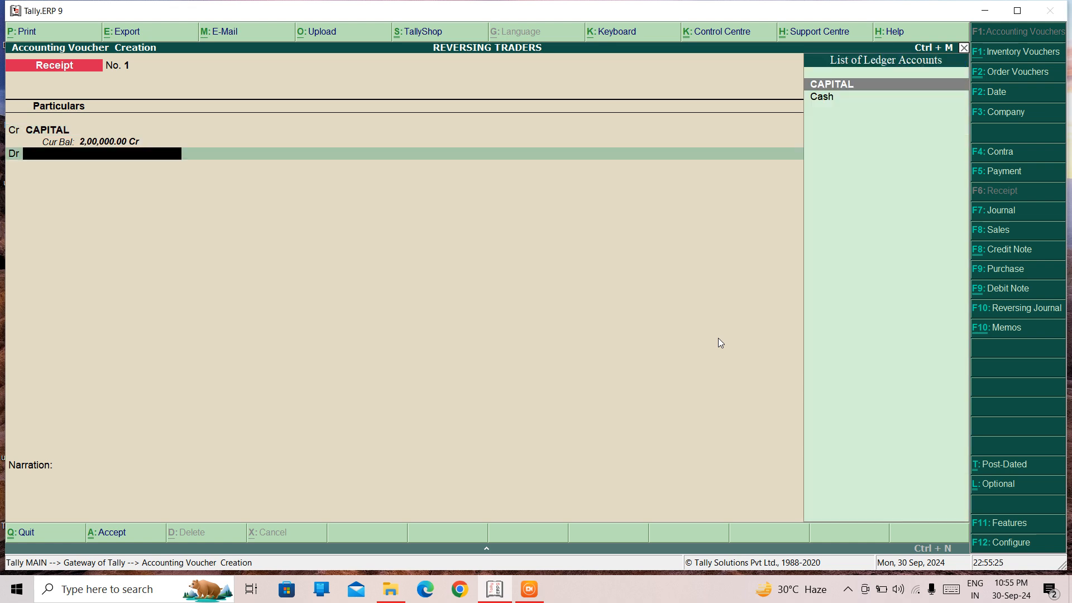
pyautogui.press('Down')
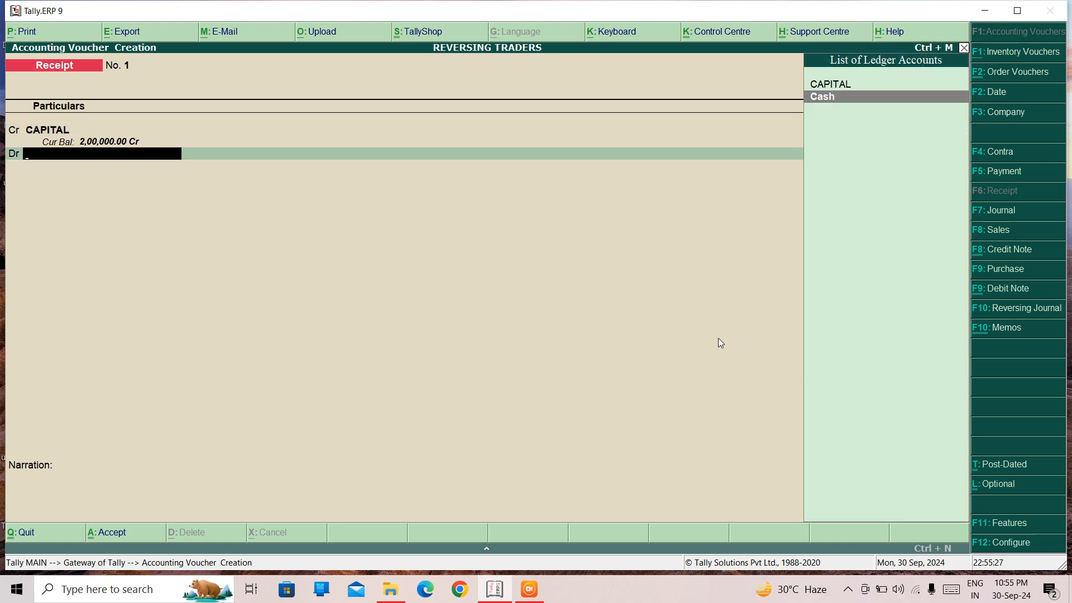
pyautogui.press('Return')
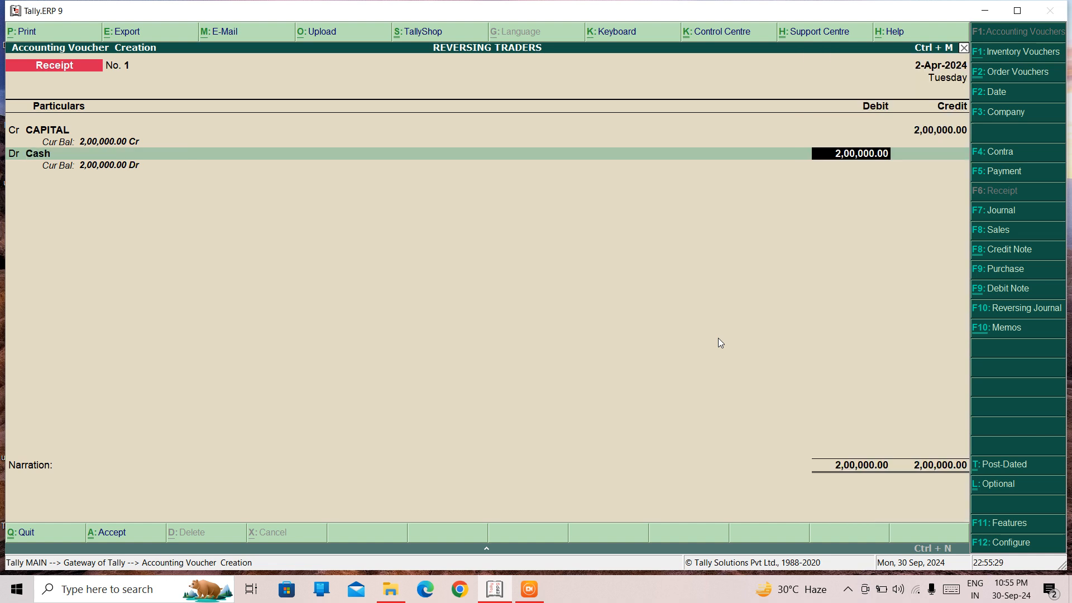
pyautogui.hotkey('ctrl', 'a')
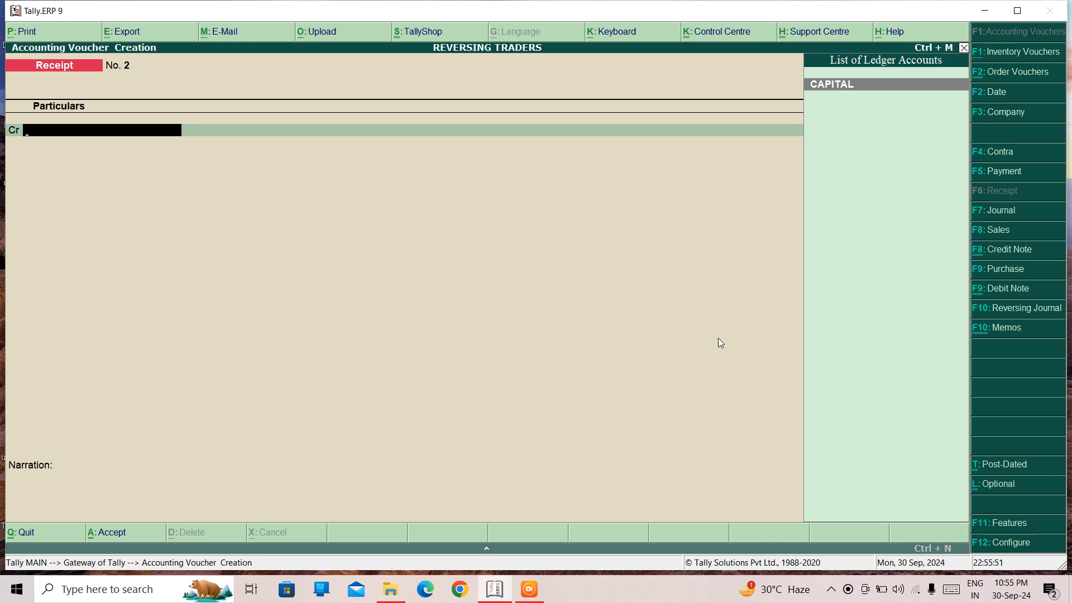
# Step: Start a purchase voucher with supplier invoice number 123, dated 2-Apr-2024, and Cash as the party account
pyautogui.press('F9')
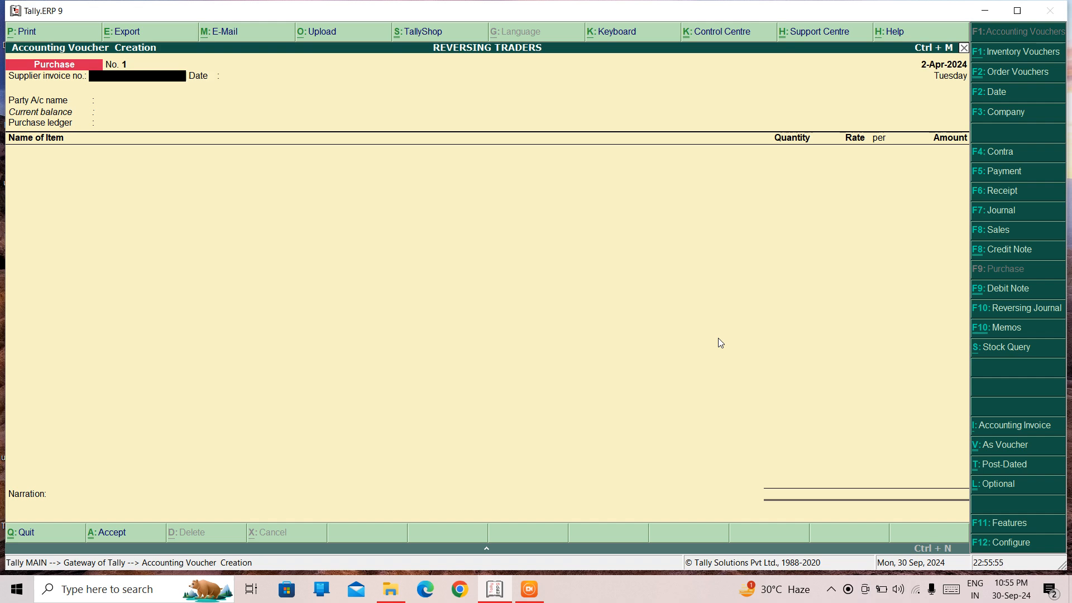
pyautogui.write('123')
pyautogui.press('Return')
pyautogui.press('Return')
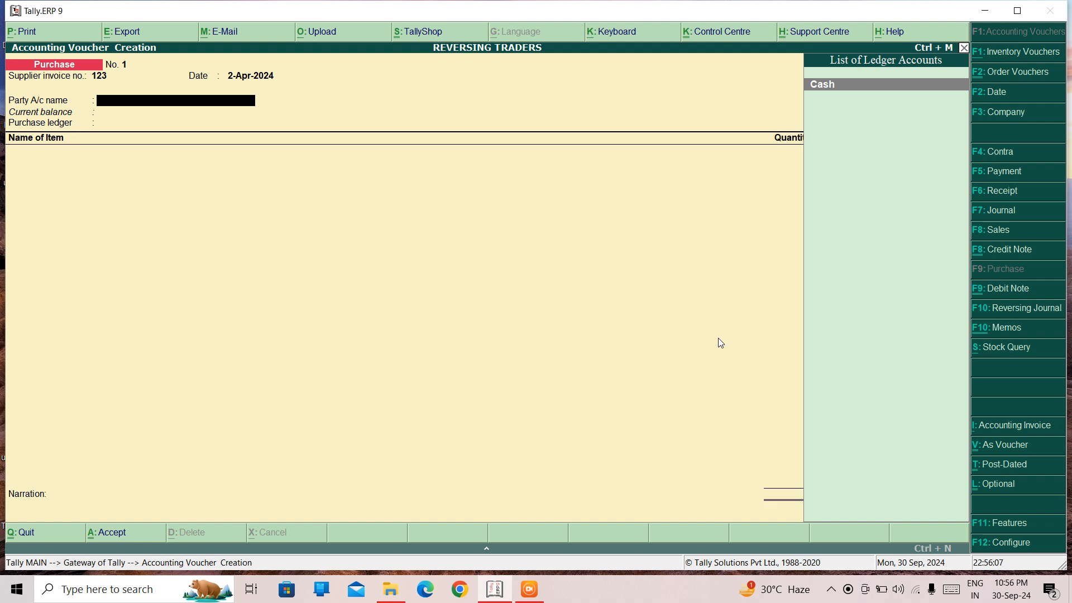
pyautogui.press('Return')
# Step: Fill in the supplier's name and address in the party details, and set the state to Delhi
pyautogui.press('Return')
pyautogui.press('Return')
pyautogui.press('Return')
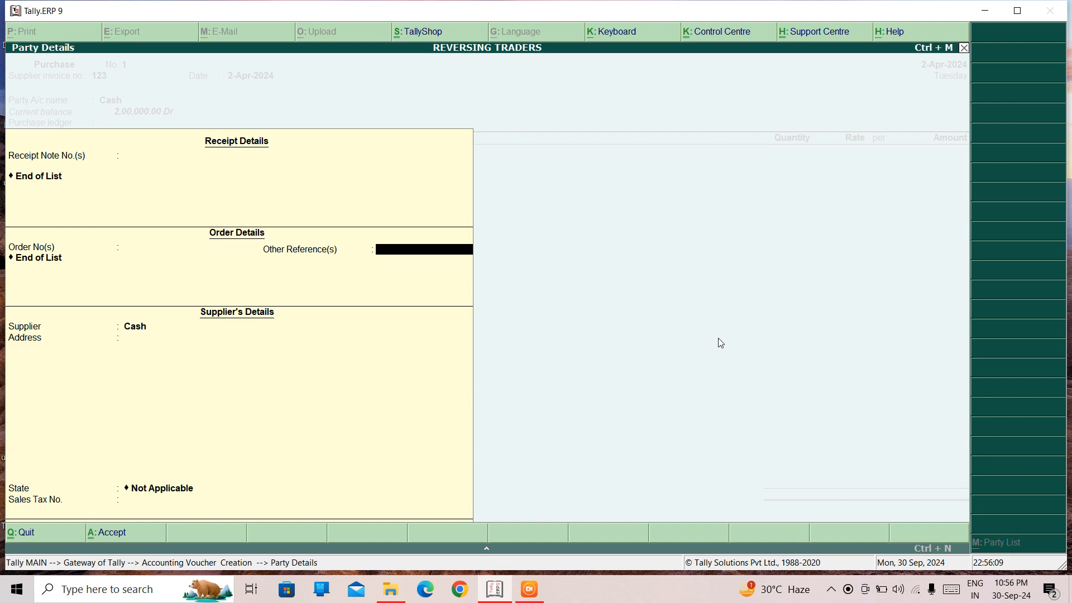
pyautogui.write('MR')
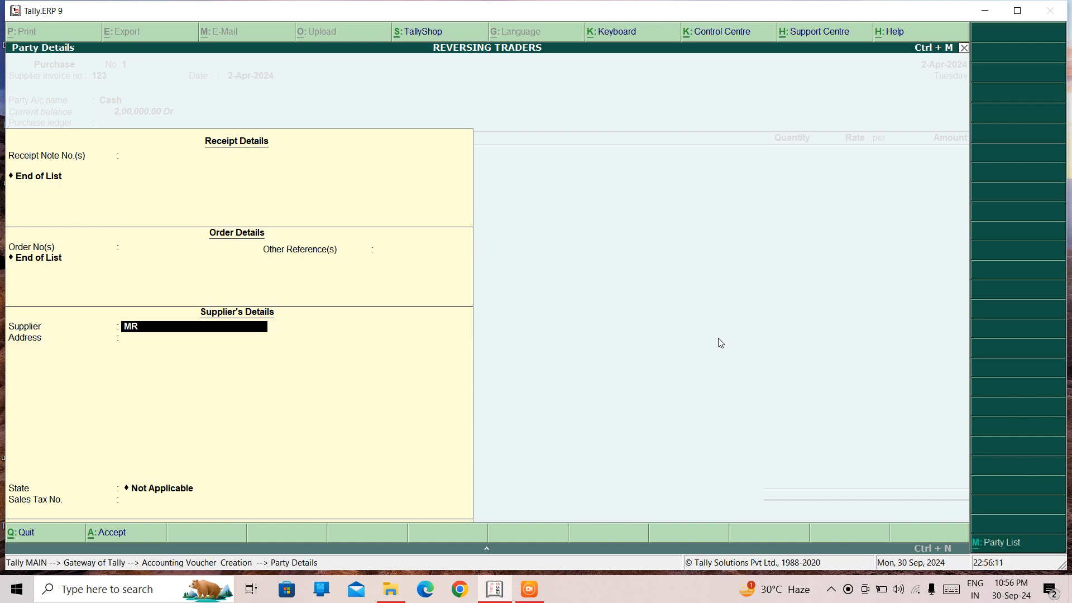
pyautogui.write('A')
pyautogui.press('BackSpace')
pyautogui.write('A')
pyautogui.press('Return')
pyautogui.write('DELHI')
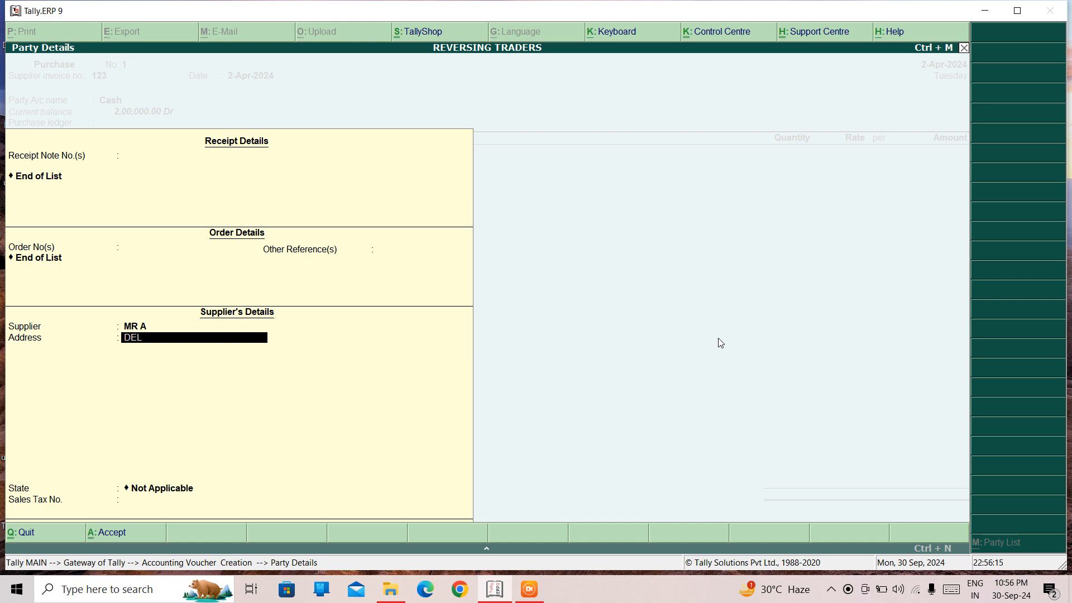
pyautogui.press('Return')
pyautogui.press('Return')
pyautogui.write('DEL')
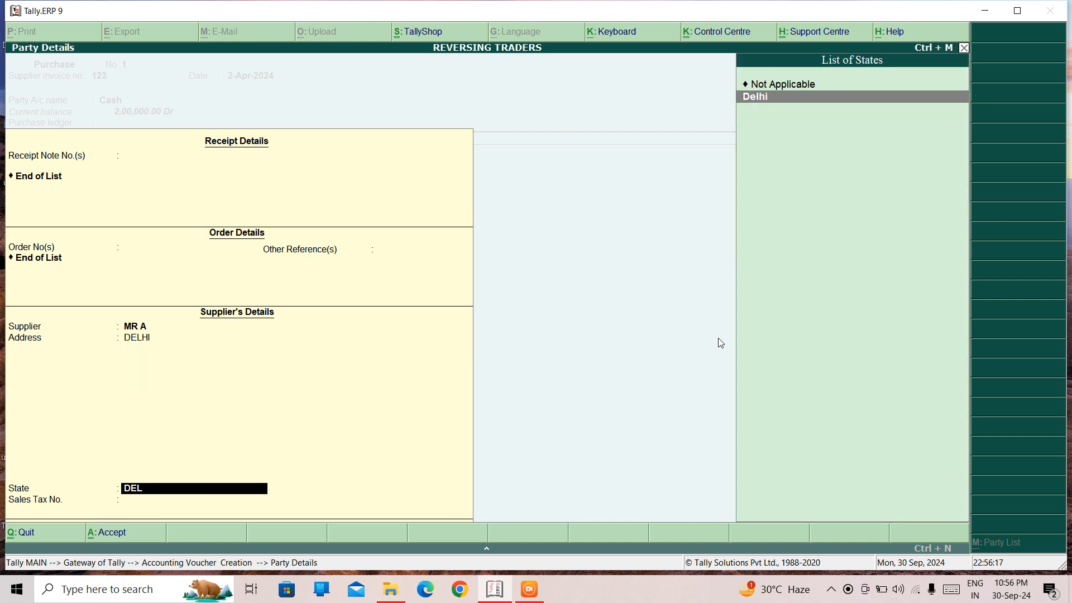
pyautogui.press('Return')
pyautogui.press('Return')
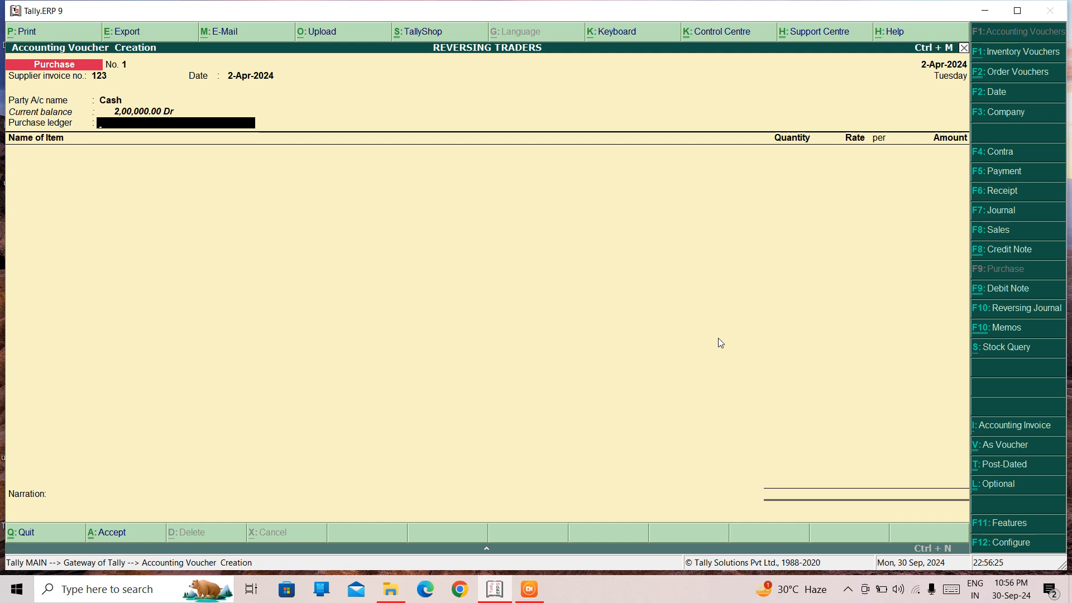
# Step: Create a ledger named PURHCASE under Purchase Accounts as the voucher's purchase ledger, with inventory values affected
pyautogui.hotkey('alt', 'c')
pyautogui.write('P')
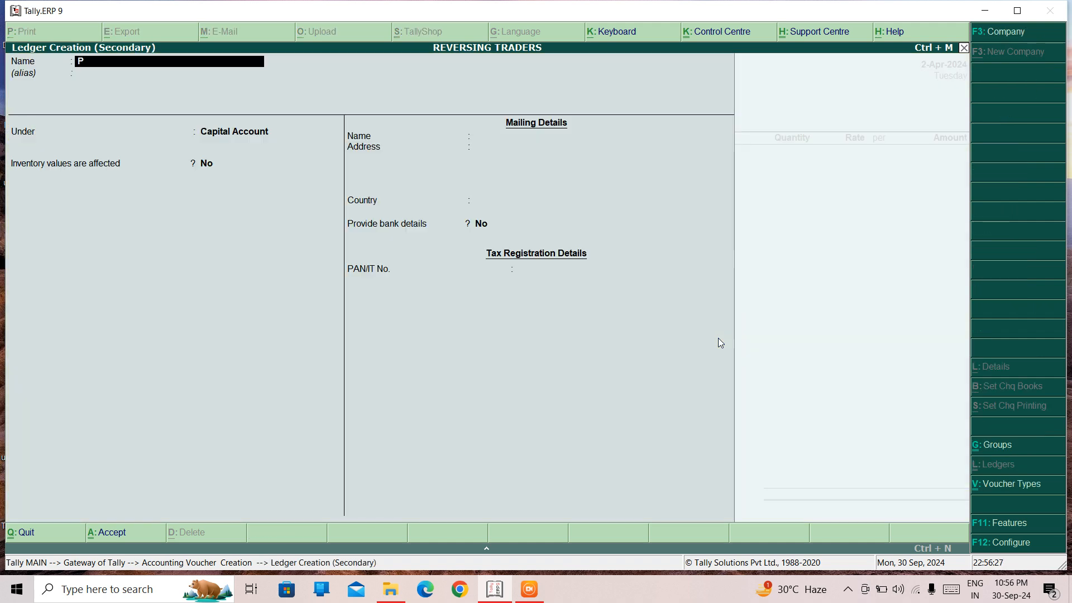
pyautogui.write('URHCASE')
pyautogui.press('Return')
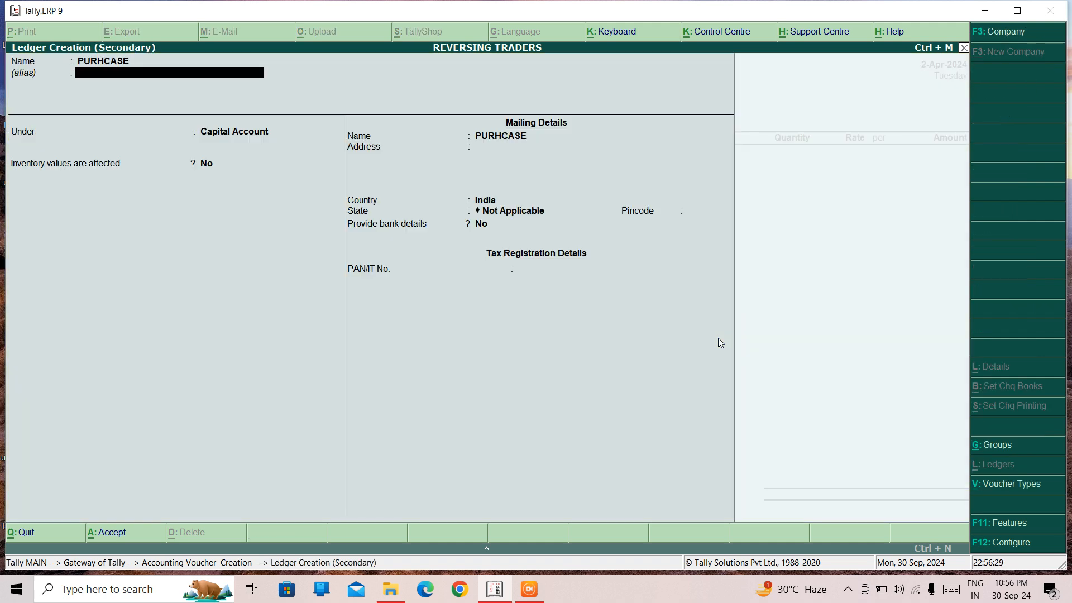
pyautogui.press('Return')
pyautogui.write('PUR')
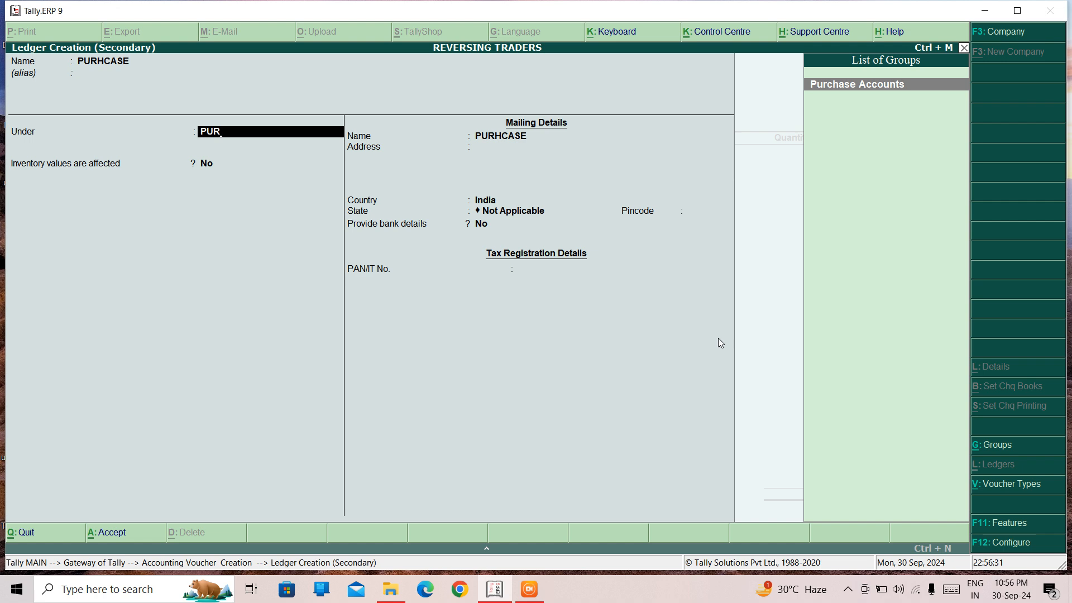
pyautogui.press('Return')
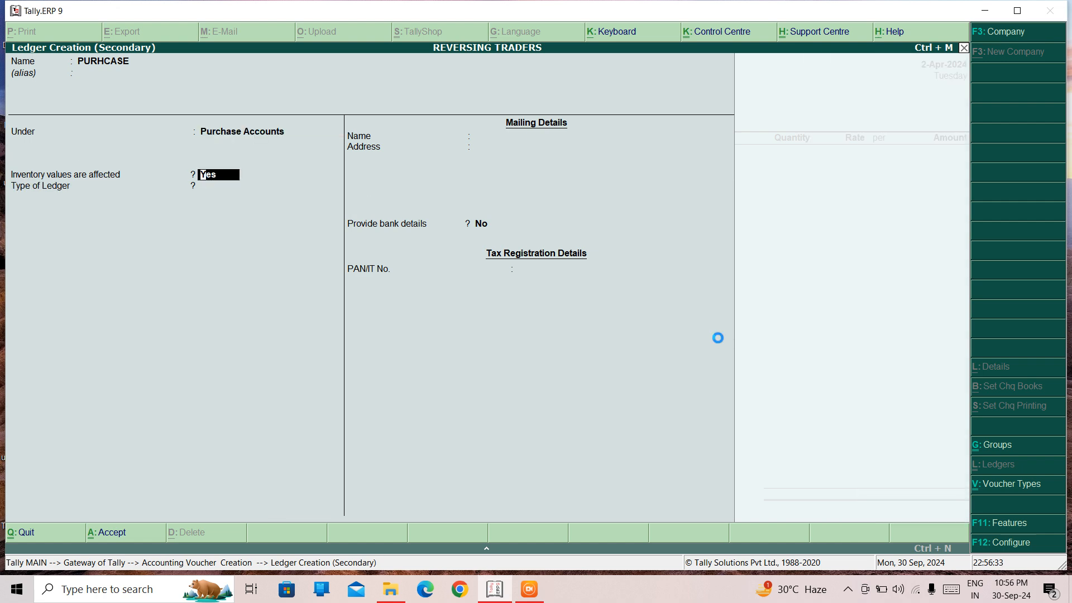
pyautogui.hotkey('ctrl', 'a')
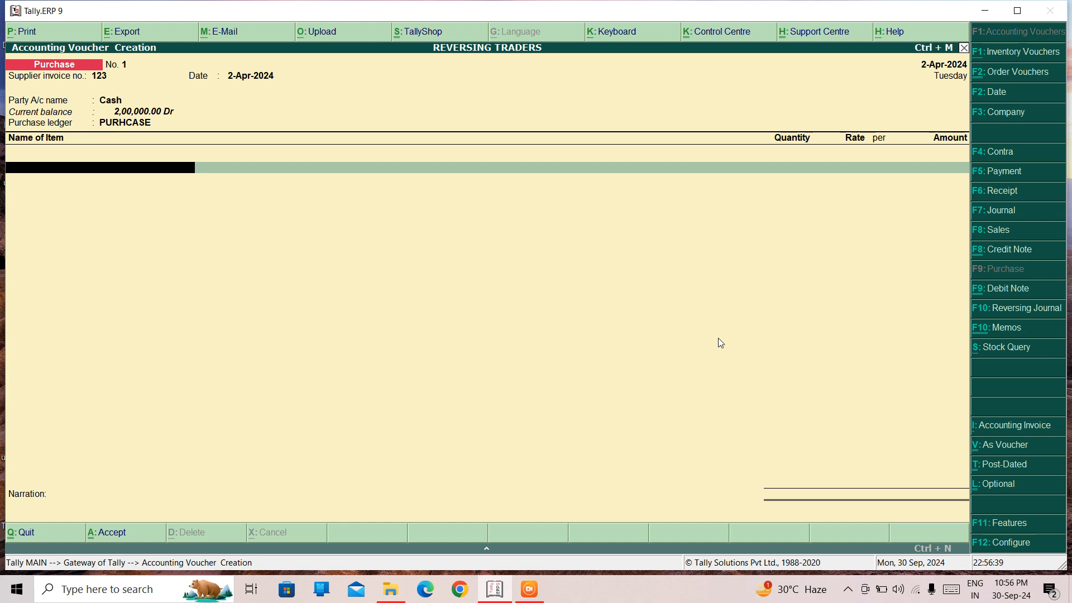
# Step: Start a new stock item named DELL6521 and create the stock group ELECTRONICS under Primary for it
pyautogui.hotkey('alt', 'c')
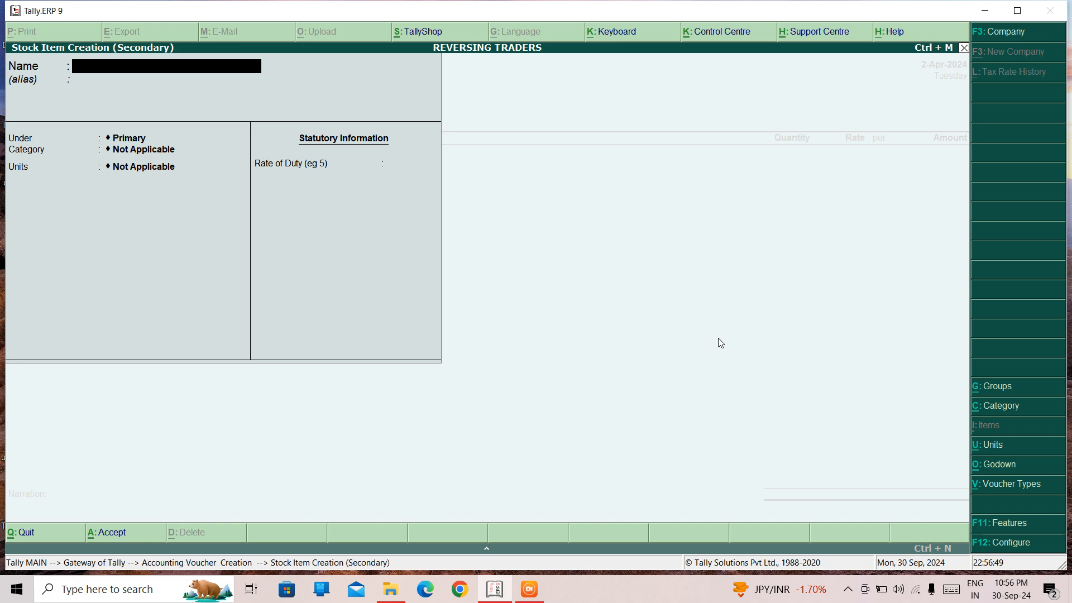
pyautogui.write('DELL6521')
pyautogui.press('Return')
pyautogui.press('Return')
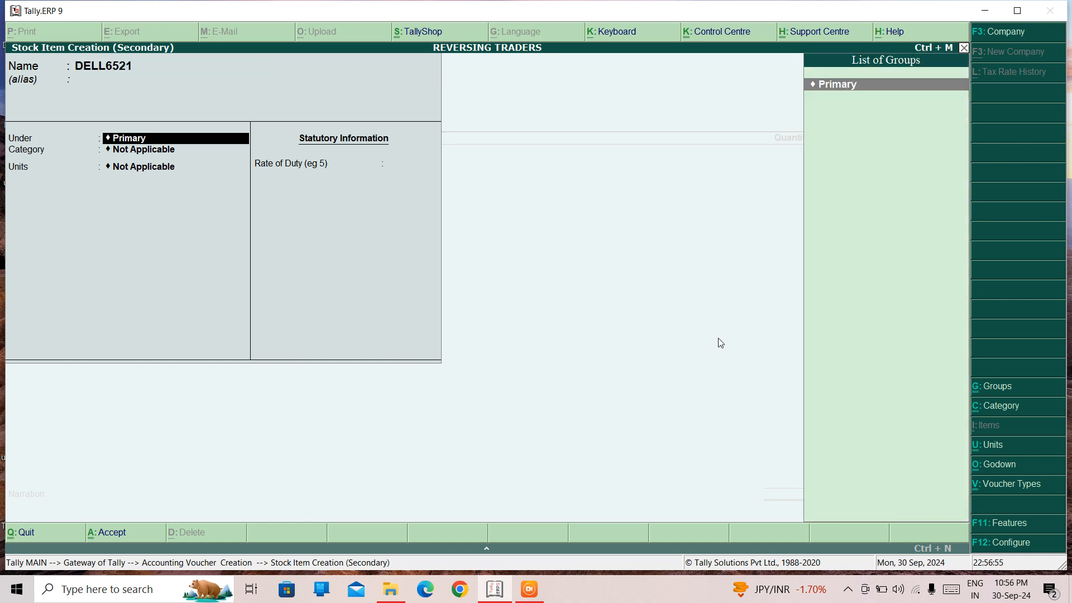
pyautogui.hotkey('alt', 'c')
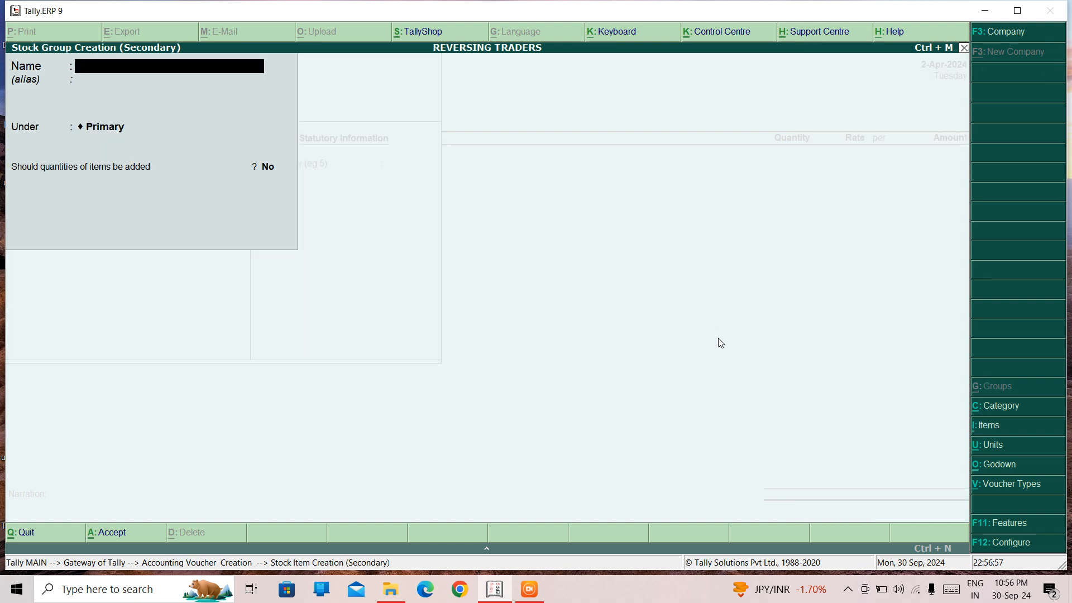
pyautogui.write('R')
pyautogui.press('BackSpace')
pyautogui.write('ELECTRONICS')
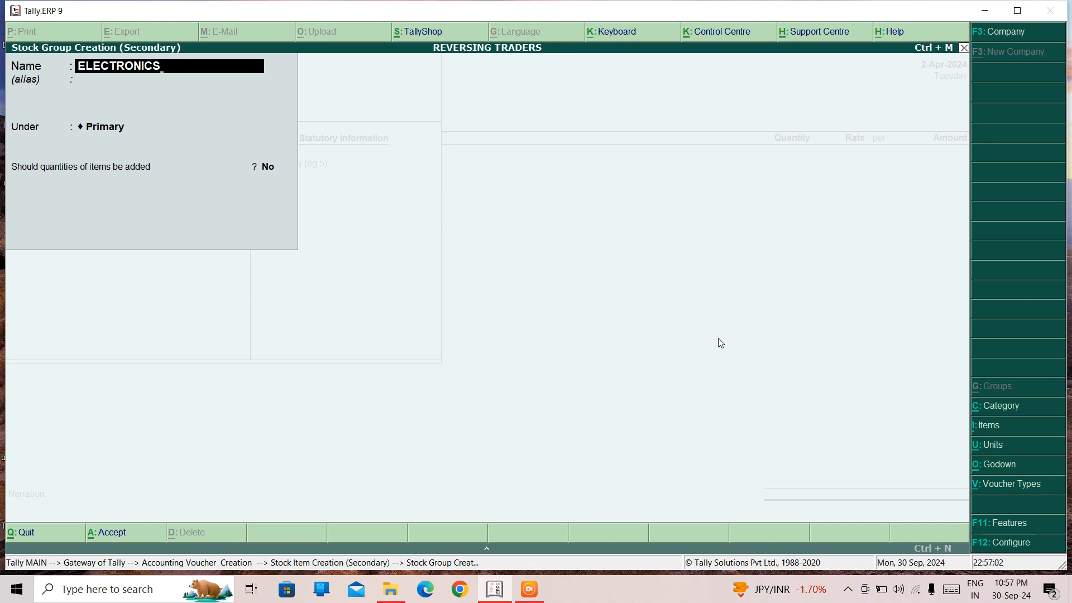
pyautogui.press('Return')
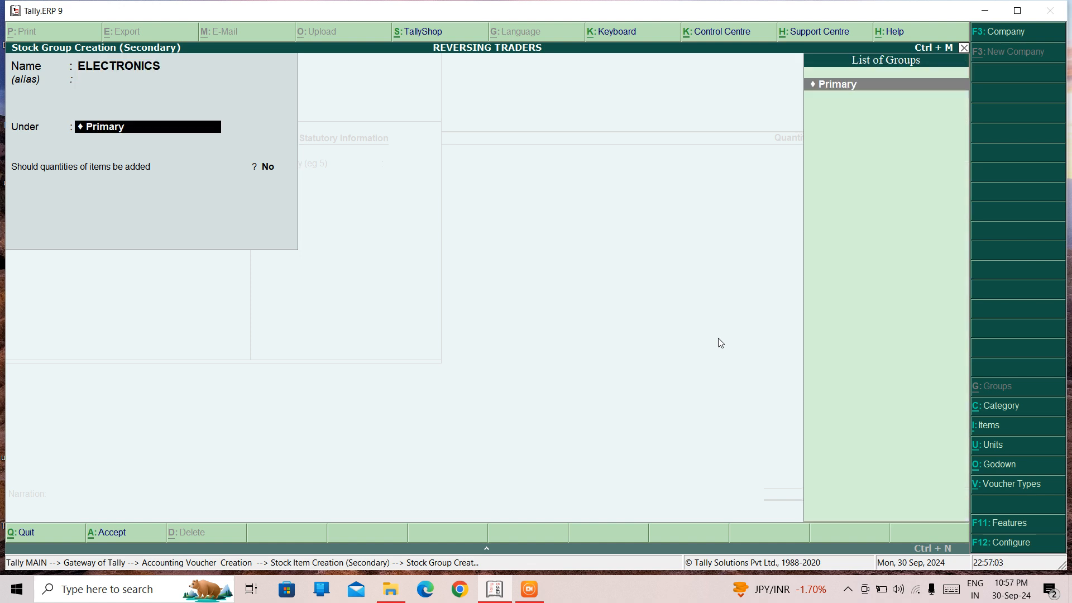
pyautogui.hotkey('ctrl', 'a')
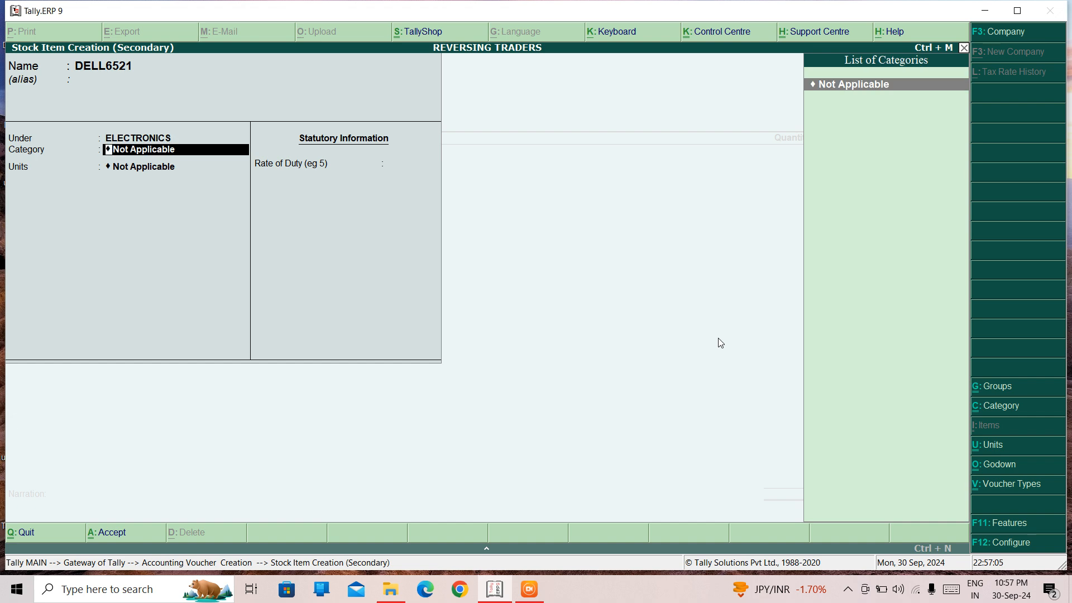
# Step: Create a stock category named LAPTOP under Primary for the DELL6521 item
pyautogui.hotkey('alt', 'c')
pyautogui.write('L')
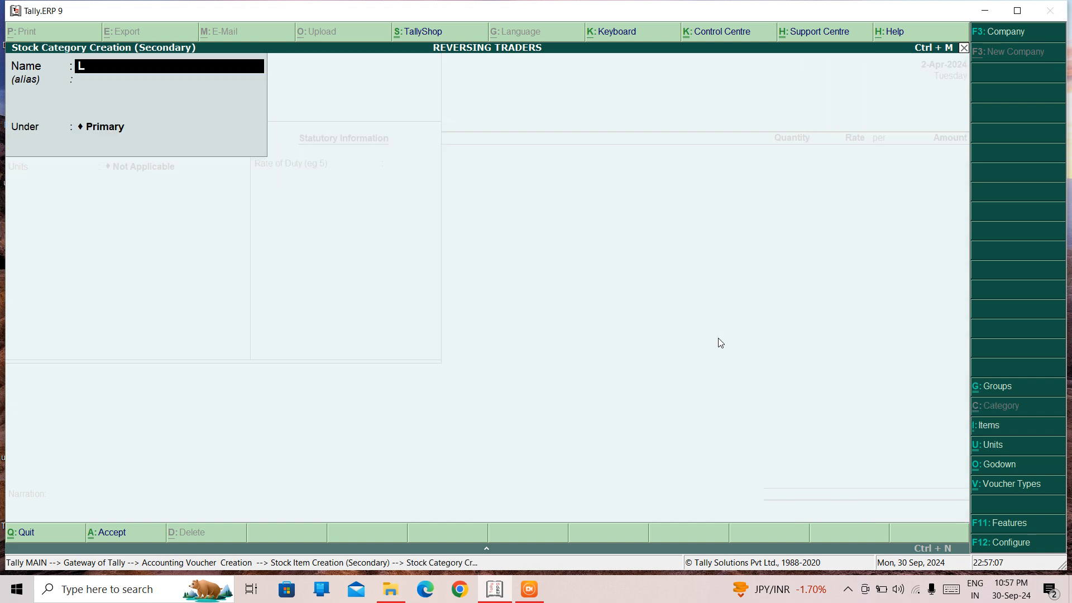
pyautogui.write('APTOP')
pyautogui.hotkey('ctrl', 'a')
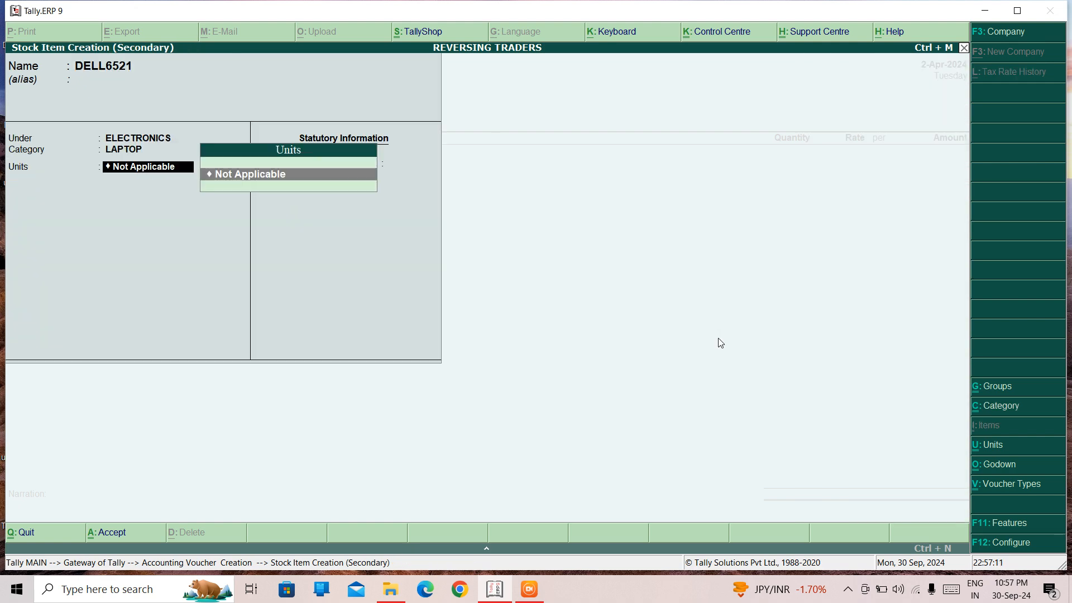
# Step: Create a simple unit with the symbol PCS for DELL6521 and save the stock item without batches
pyautogui.hotkey('alt', 'c')
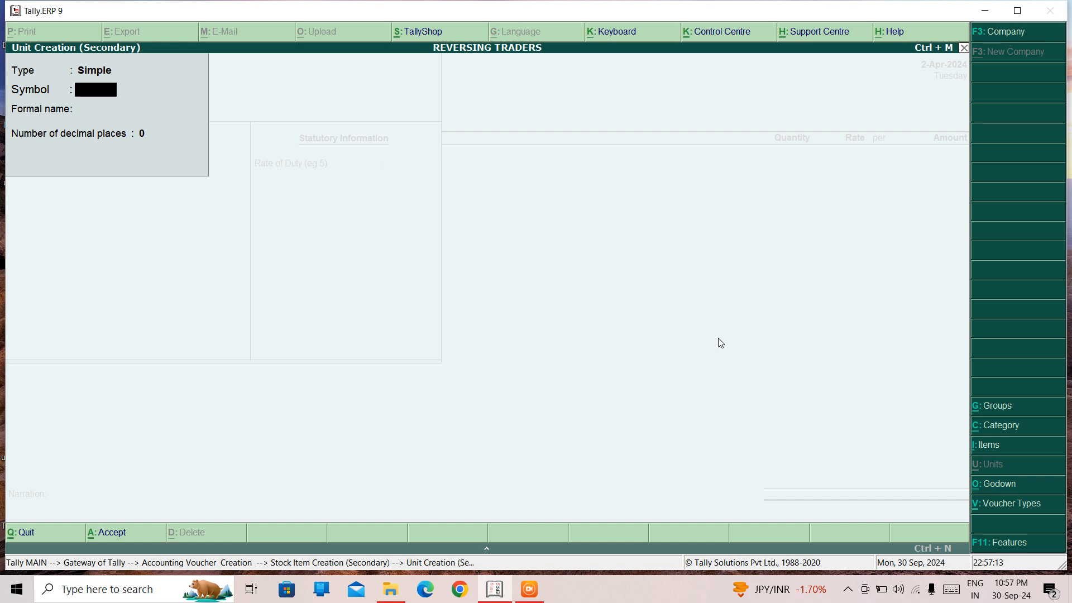
pyautogui.write('PCS')
pyautogui.hotkey('ctrl', 'a')
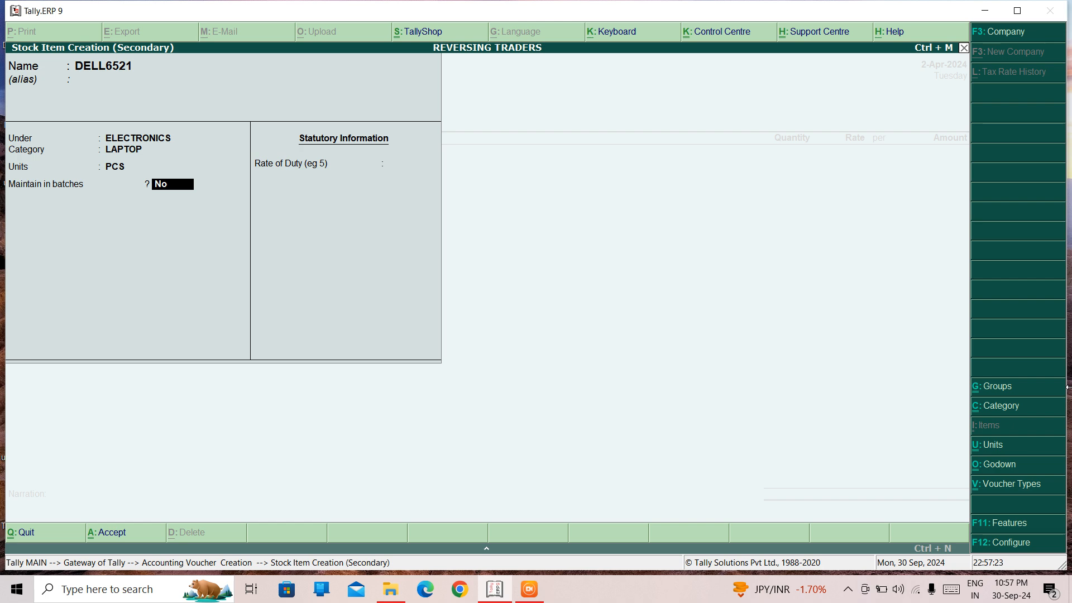
pyautogui.hotkey('ctrl', 'a')
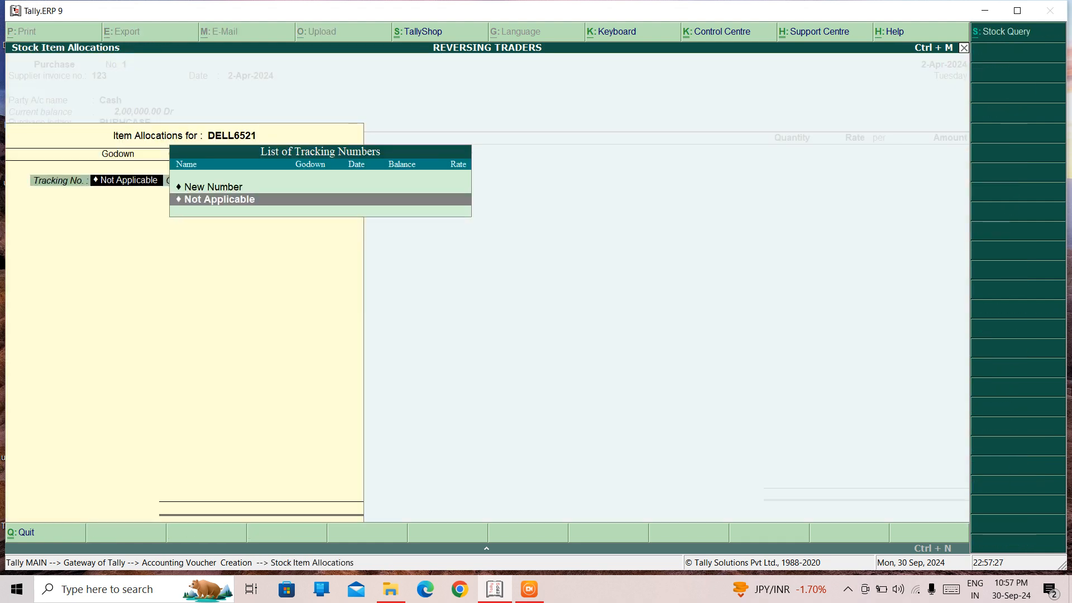
# Step: Keep the tracking and order numbers Not Applicable and create a godown named DELHI under Primary for the item allocation
pyautogui.press('Return')
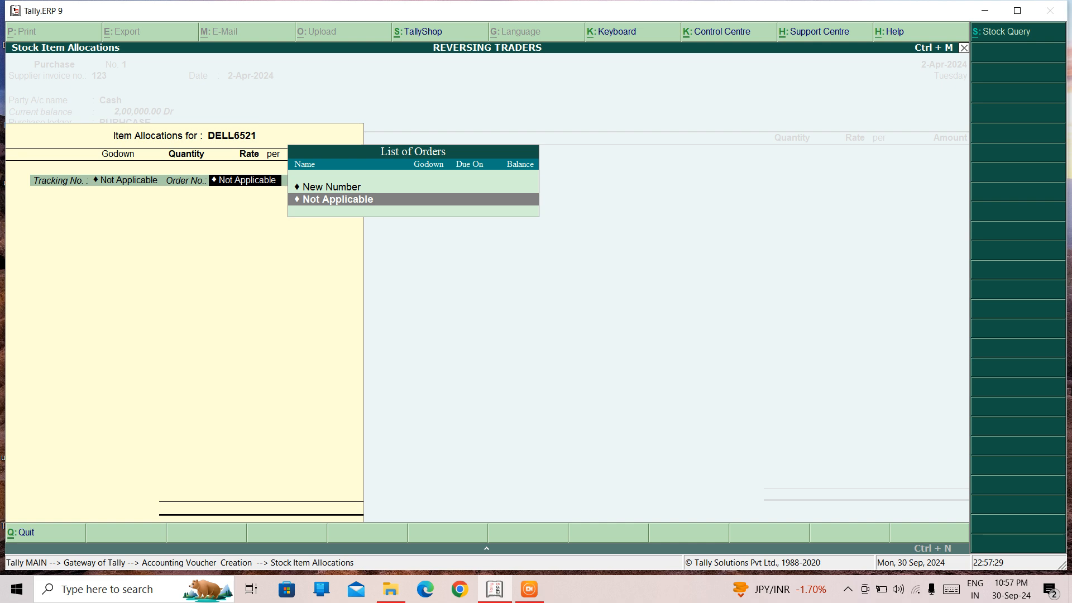
pyautogui.press('Return')
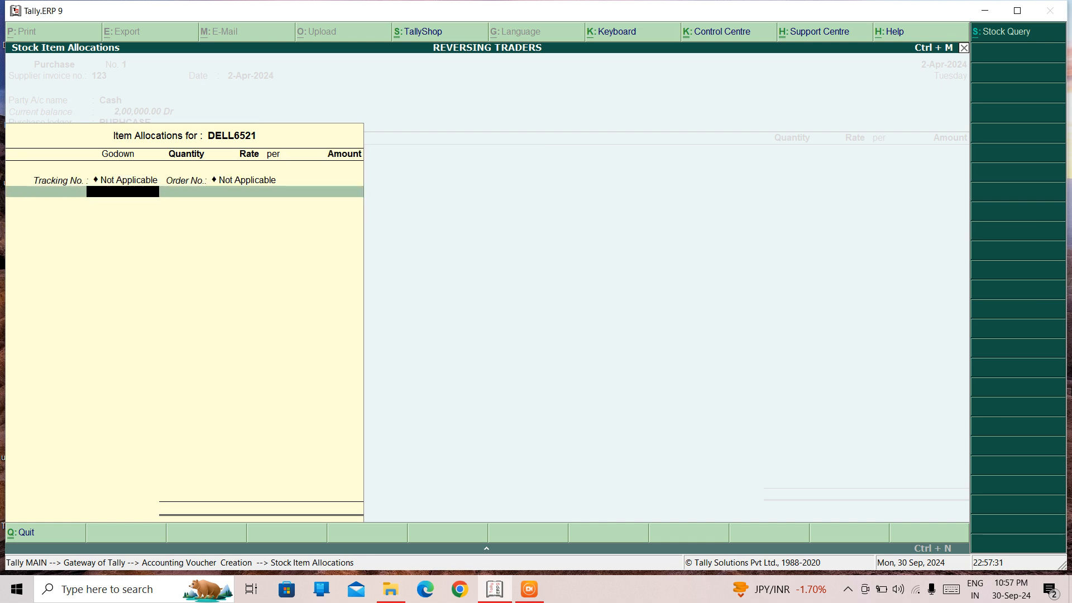
pyautogui.press('Return')
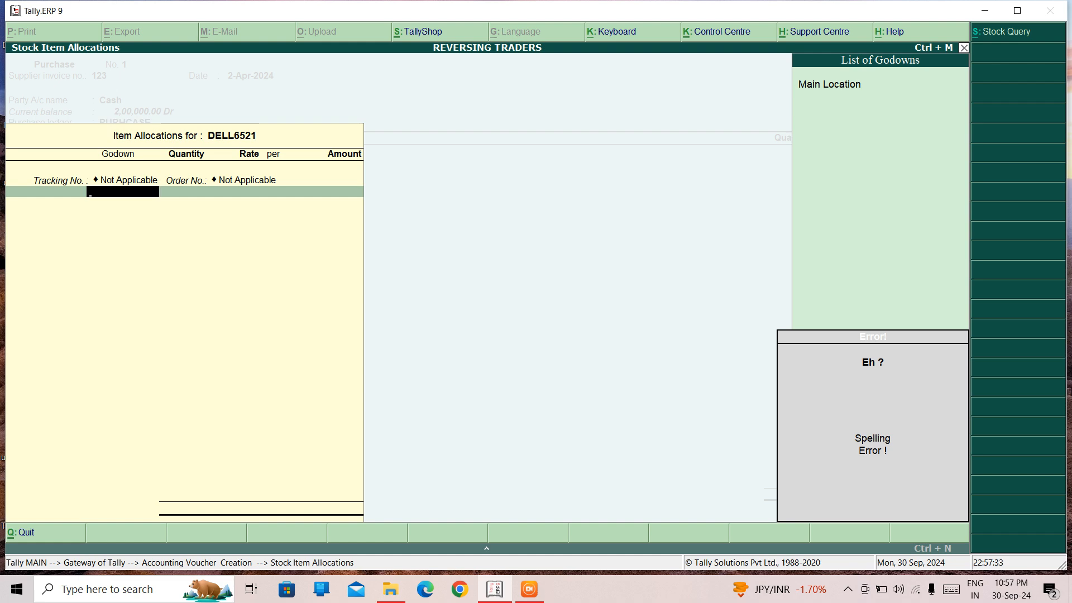
pyautogui.hotkey('alt', 'c')
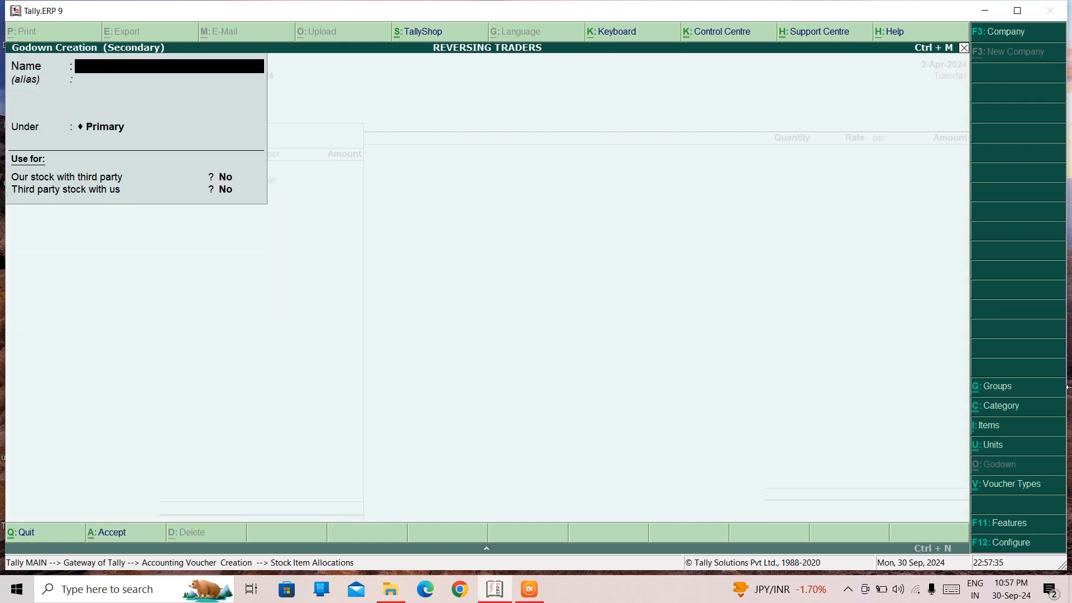
pyautogui.write('DELHI')
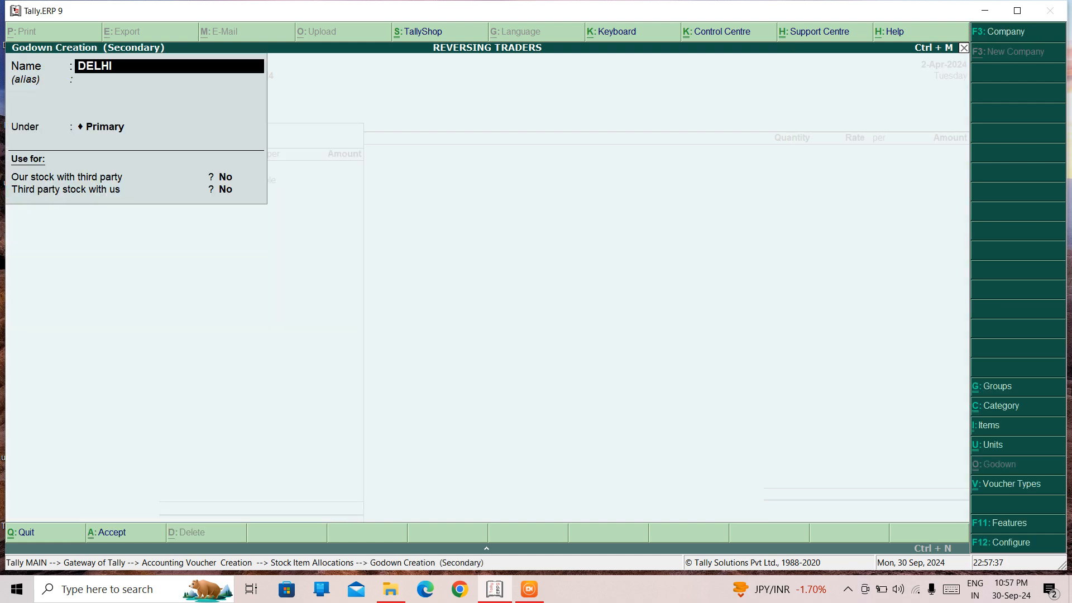
pyautogui.hotkey('ctrl', 'a')
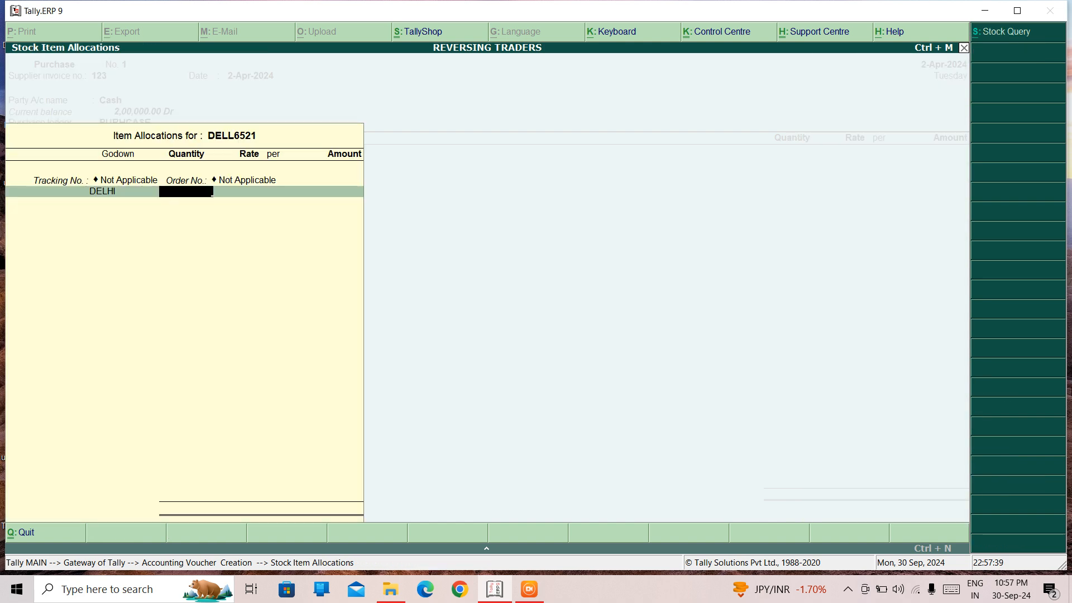
# Step: Allocate 100 PCS of DELL6521 at a rate of 1,000 and save the purchase voucher
pyautogui.write('100')
pyautogui.press('Return')
pyautogui.write('1')
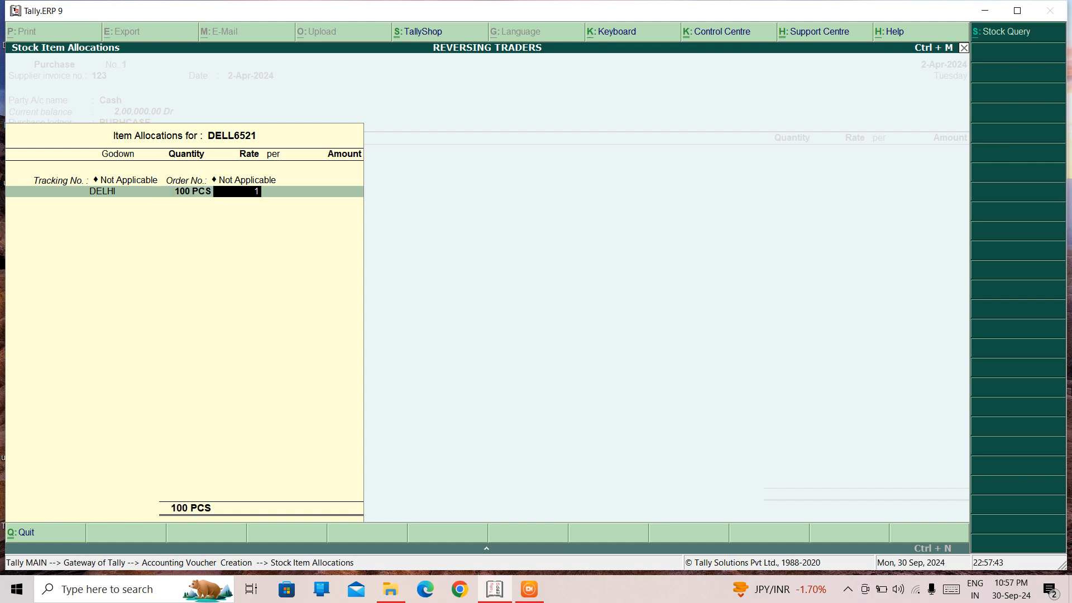
pyautogui.write('000')
pyautogui.press('Return')
pyautogui.press('Return')
pyautogui.press('Return')
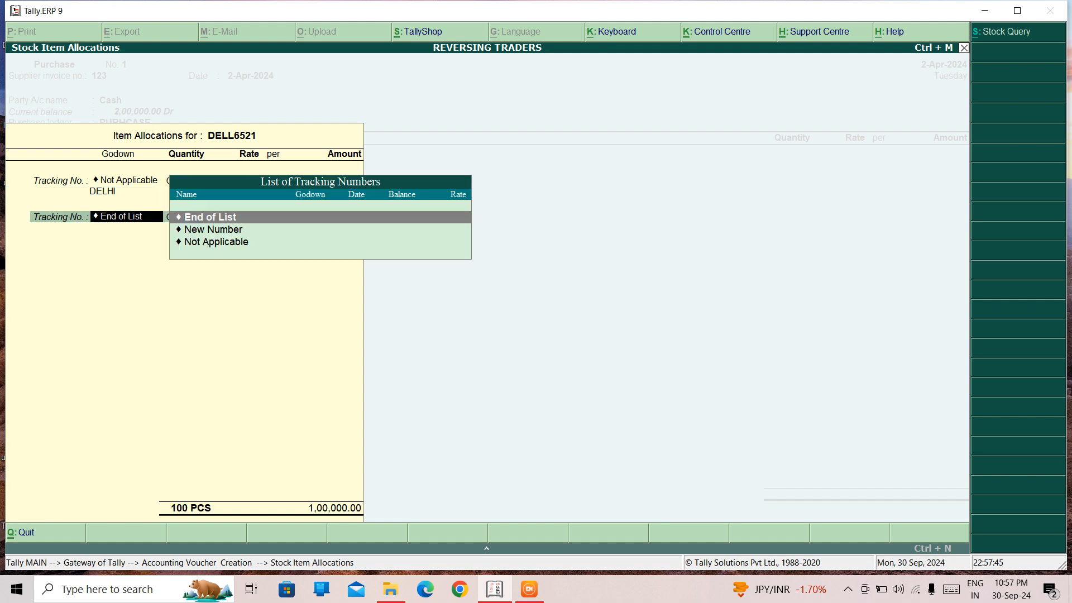
pyautogui.press('Return')
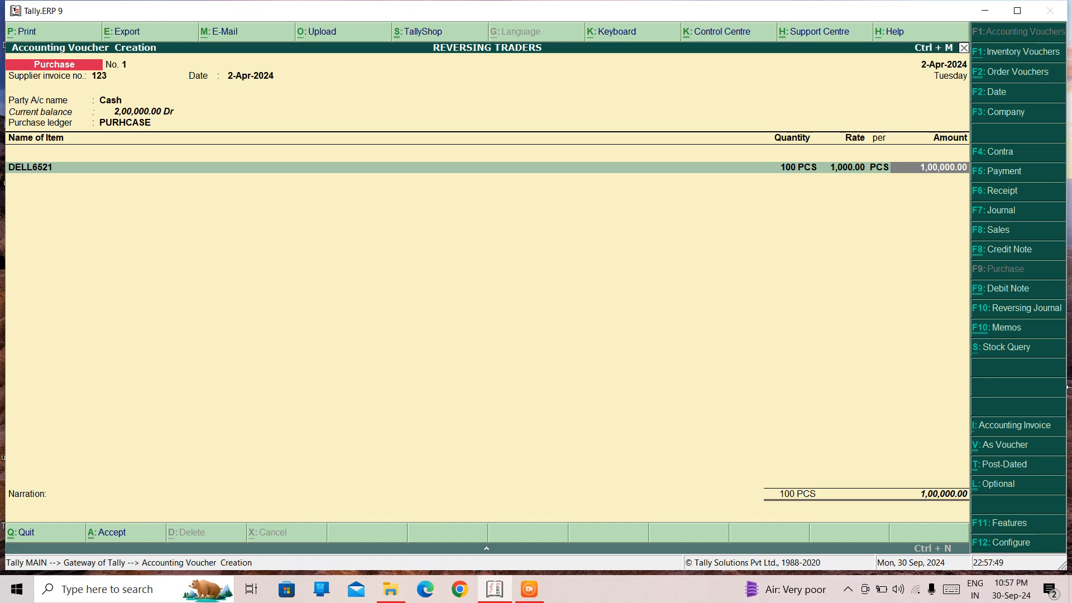
pyautogui.hotkey('ctrl', 'a')
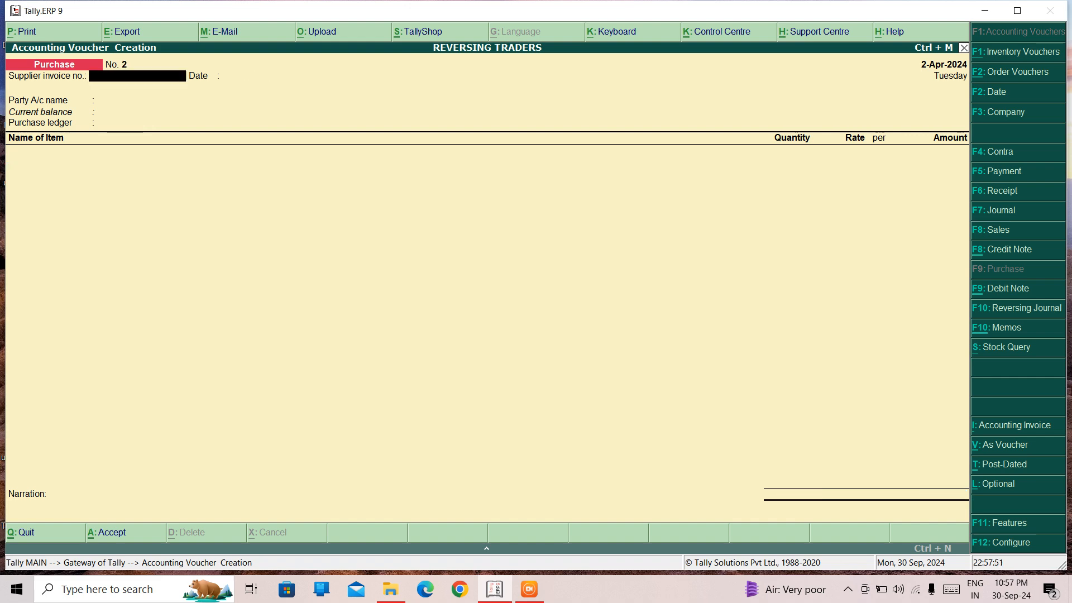
pyautogui.press('Escape')
pyautogui.press('Return')
pyautogui.press('Down')
pyautogui.press('Down')
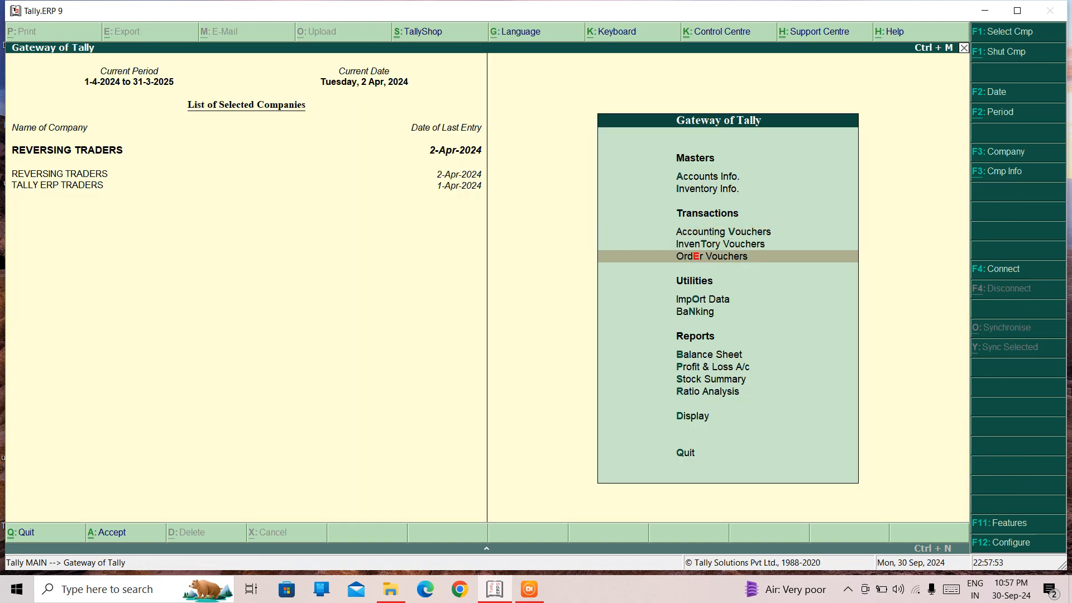
pyautogui.press('Up')
pyautogui.press('Up')
pyautogui.press('Return')
pyautogui.press('Return')
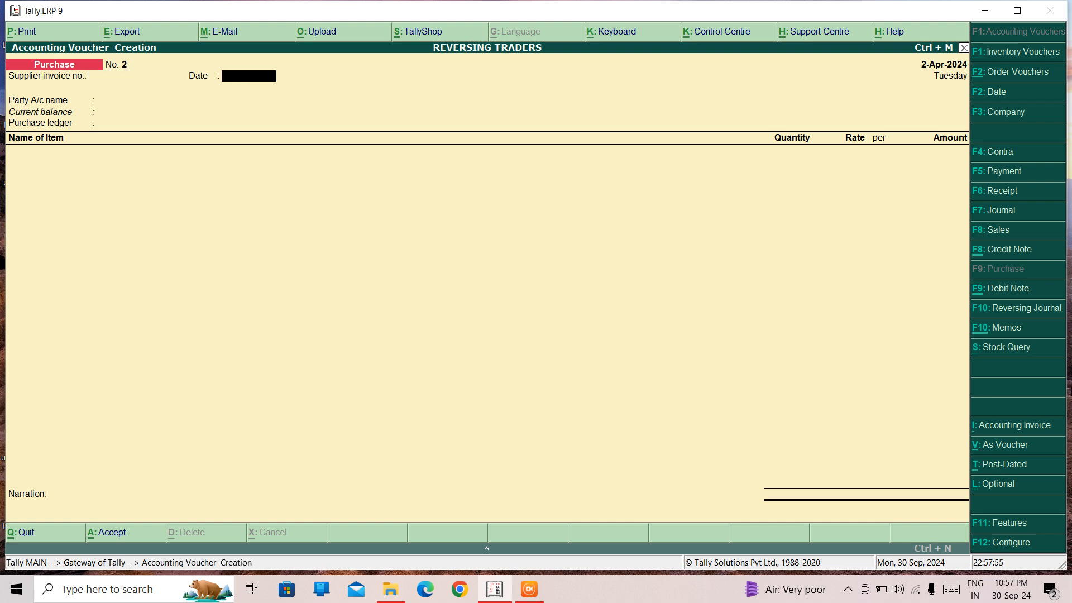
pyautogui.press('Return')
pyautogui.press('Return')
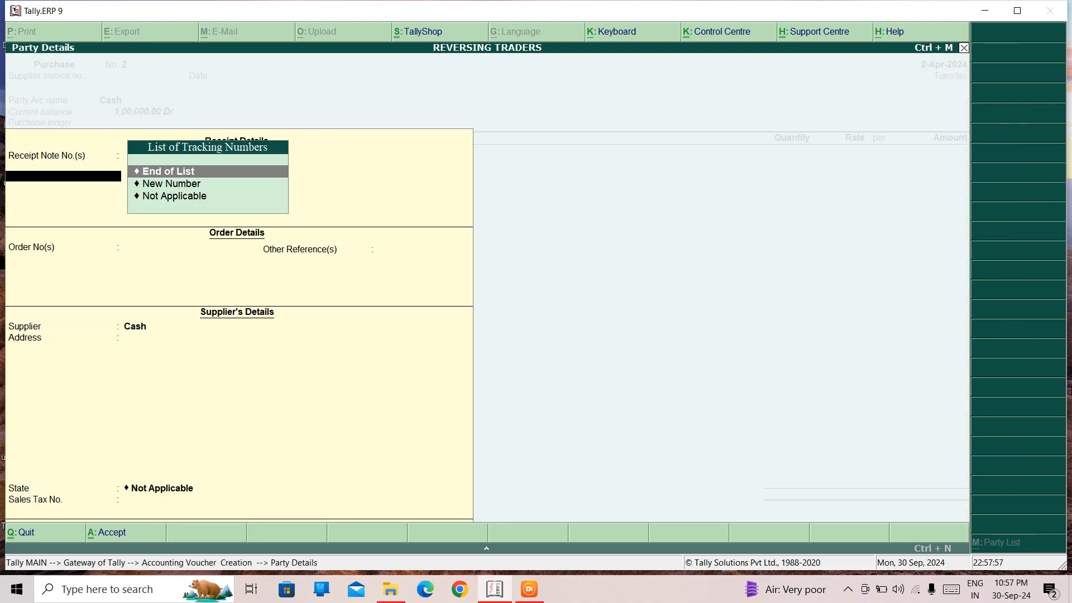
pyautogui.press('Escape')
pyautogui.press('Escape')
pyautogui.press('y')
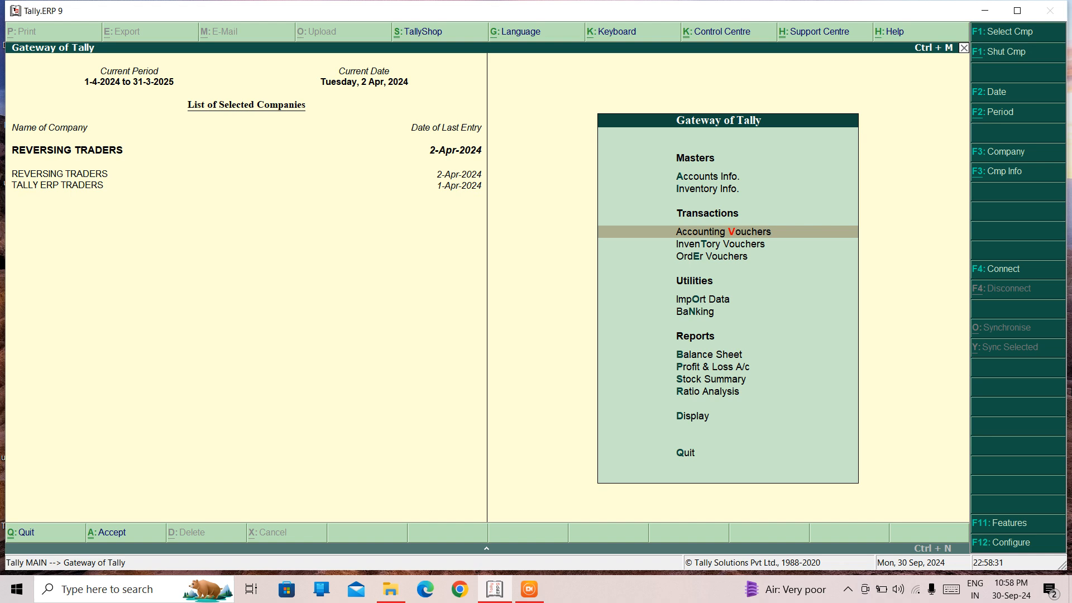
# Step: Open the Profit & Loss A/c of REVERSING TRADERS and examine its purchase accounts, closing stock and profit lines, and close the report
pyautogui.press('Up')
pyautogui.press('Up')
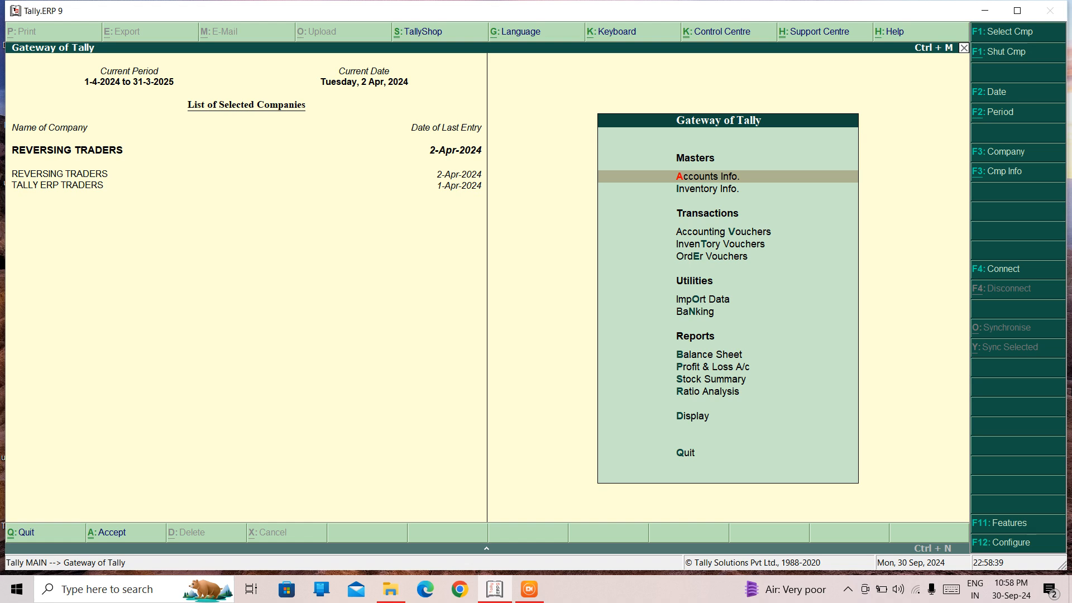
pyautogui.press('Down')
pyautogui.press('Down')
pyautogui.press('Down')
pyautogui.press('Down')
pyautogui.press('Down')
pyautogui.press('Down')
pyautogui.press('Down')
pyautogui.press('Down')
pyautogui.press('Return')
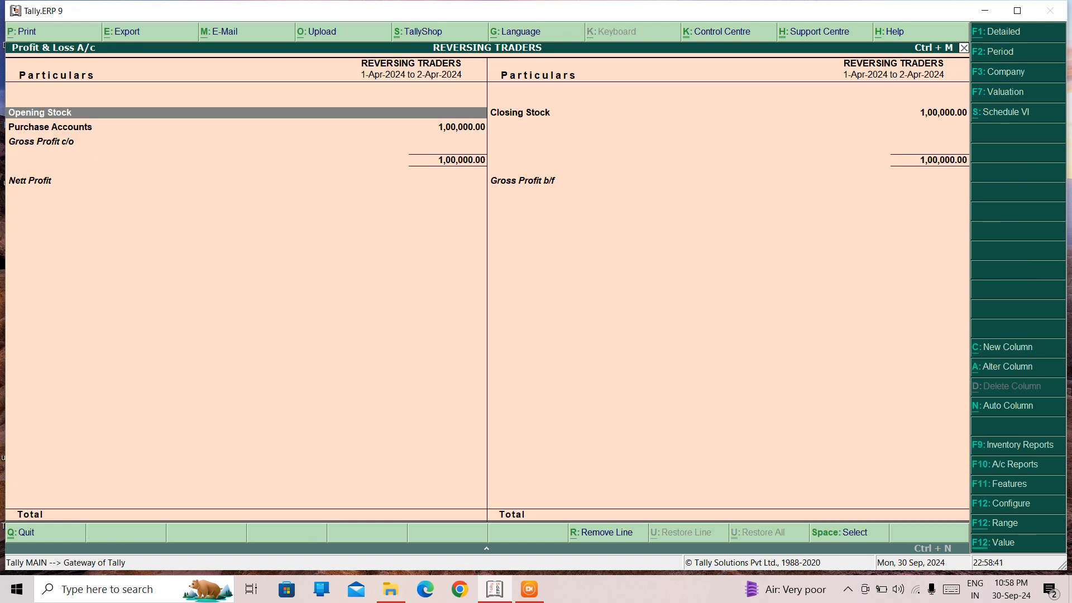
pyautogui.press('Down')
pyautogui.press('Down')
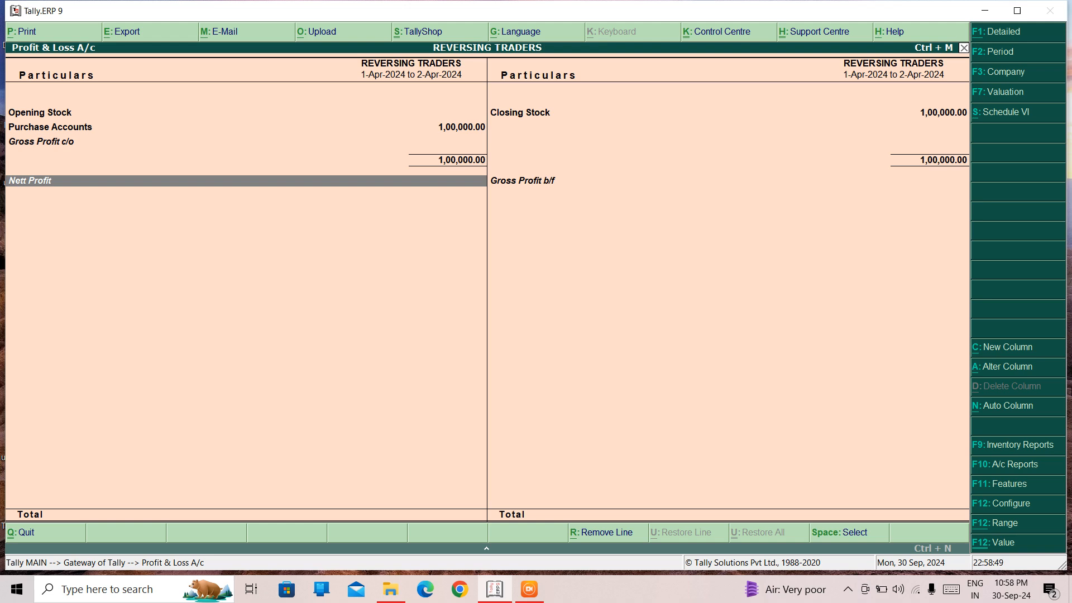
pyautogui.press('Escape')
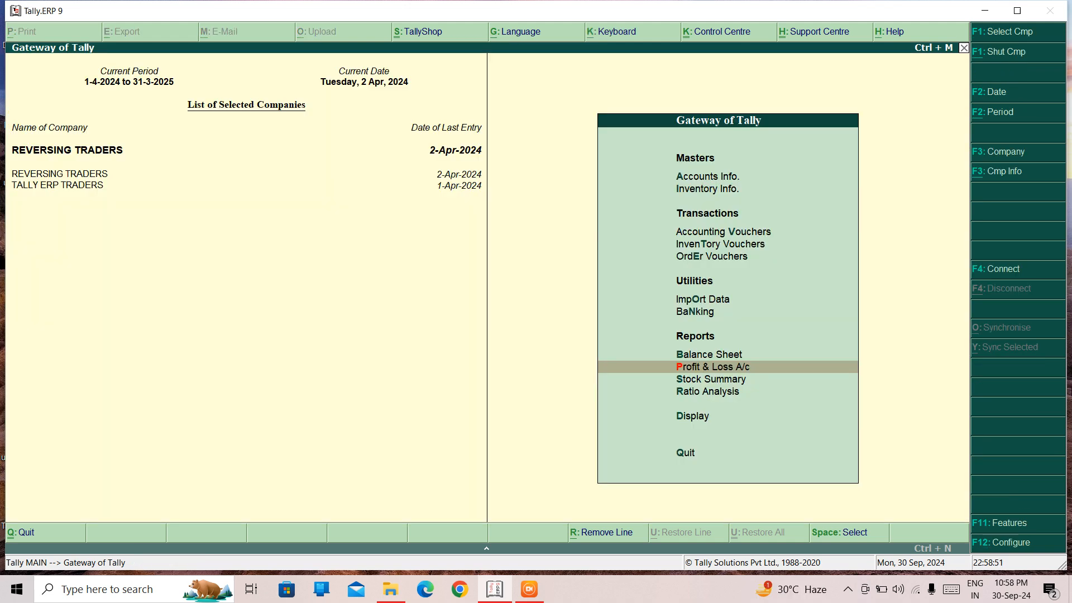
pyautogui.press('Down')
pyautogui.press('Down')
pyautogui.press('Down')
pyautogui.press('Down')
pyautogui.press('Down')
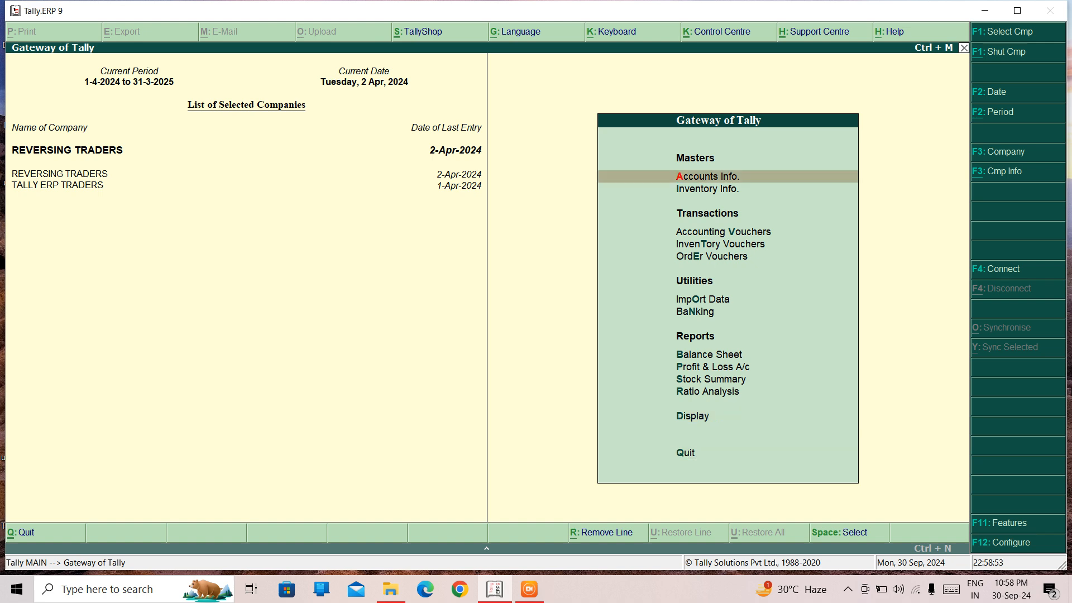